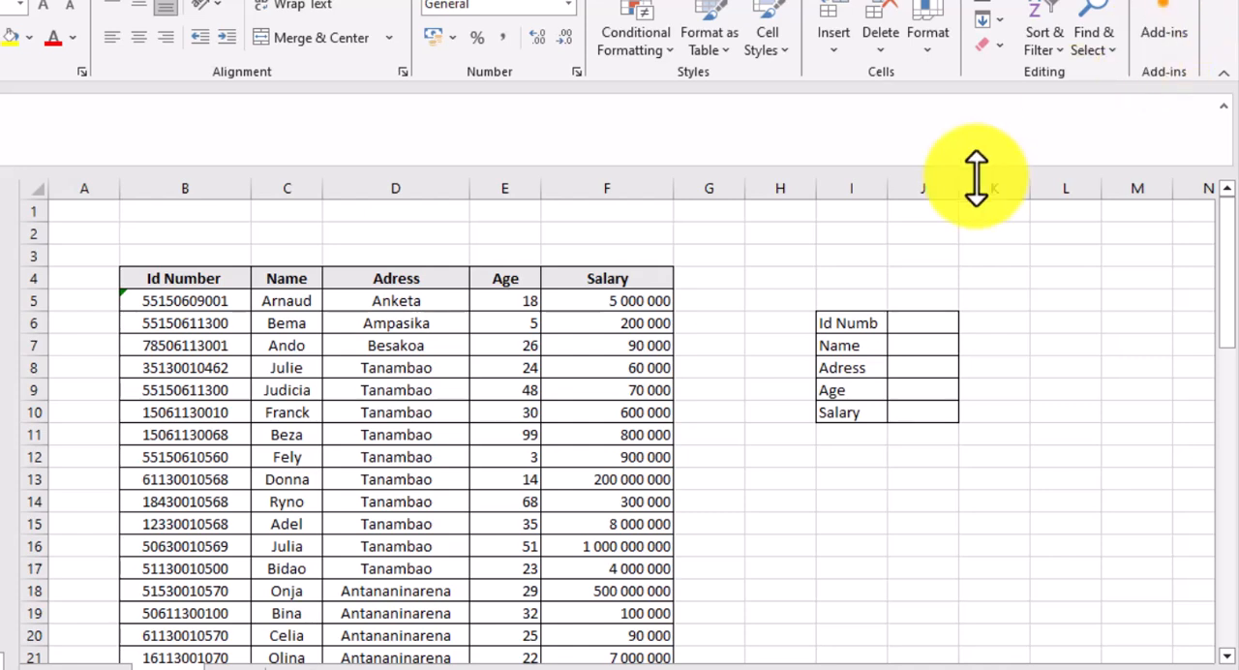
- Start an INDEX formula in cell J7 using the whole table as the absolute array $B$4:$F$58
left_click(897, 352)
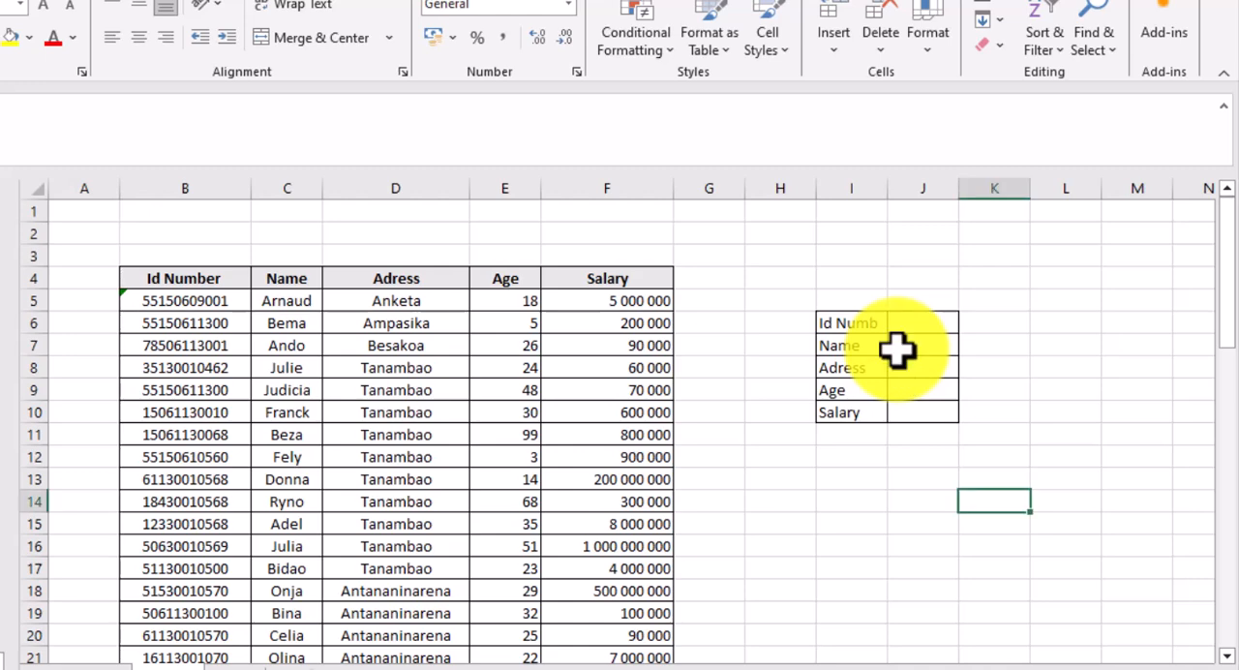
left_click(897, 352)
type("=index")
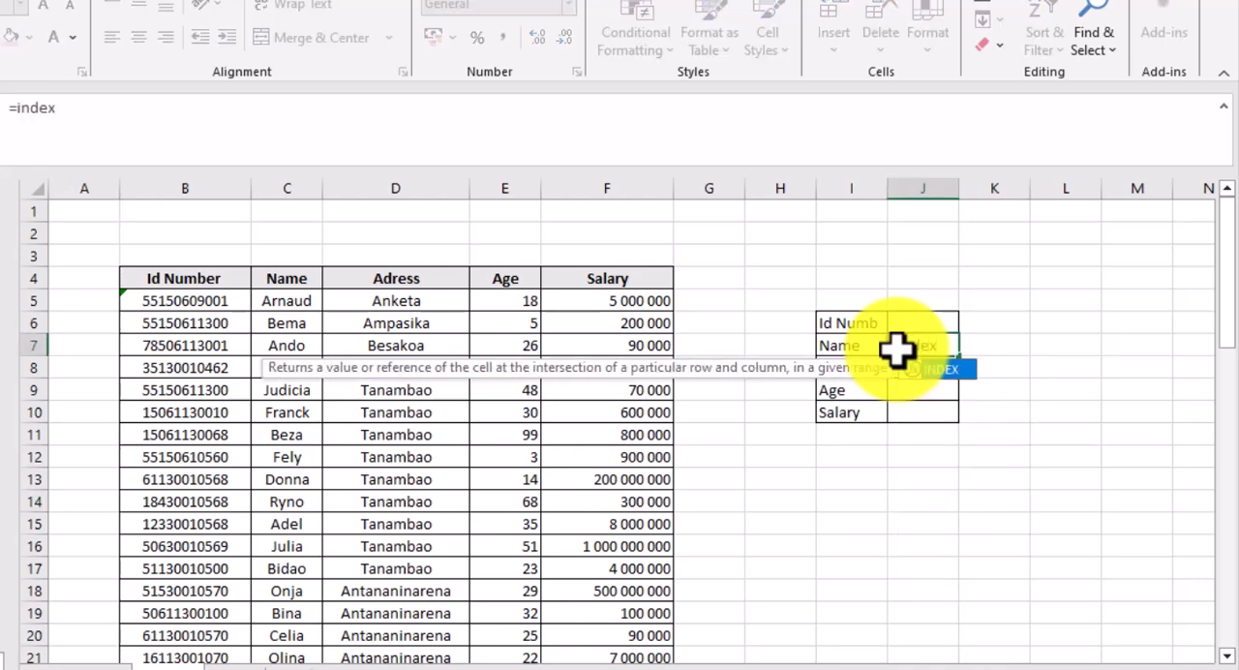
type("(")
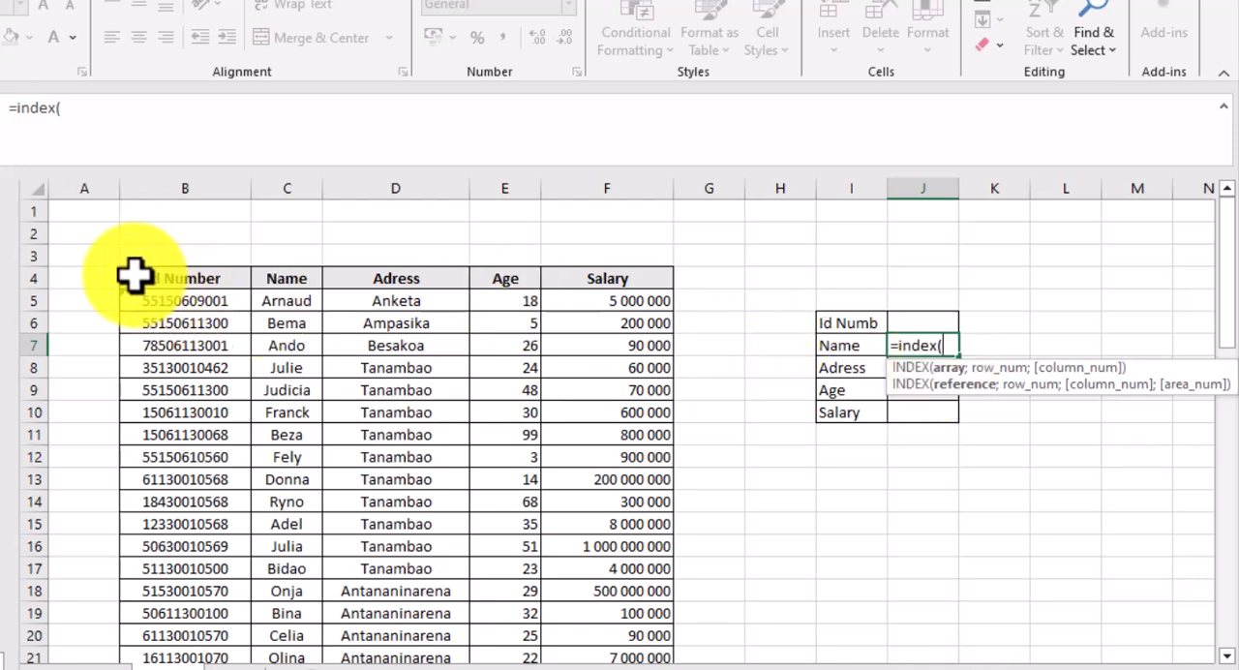
left_click_drag(134, 276, 594, 406)
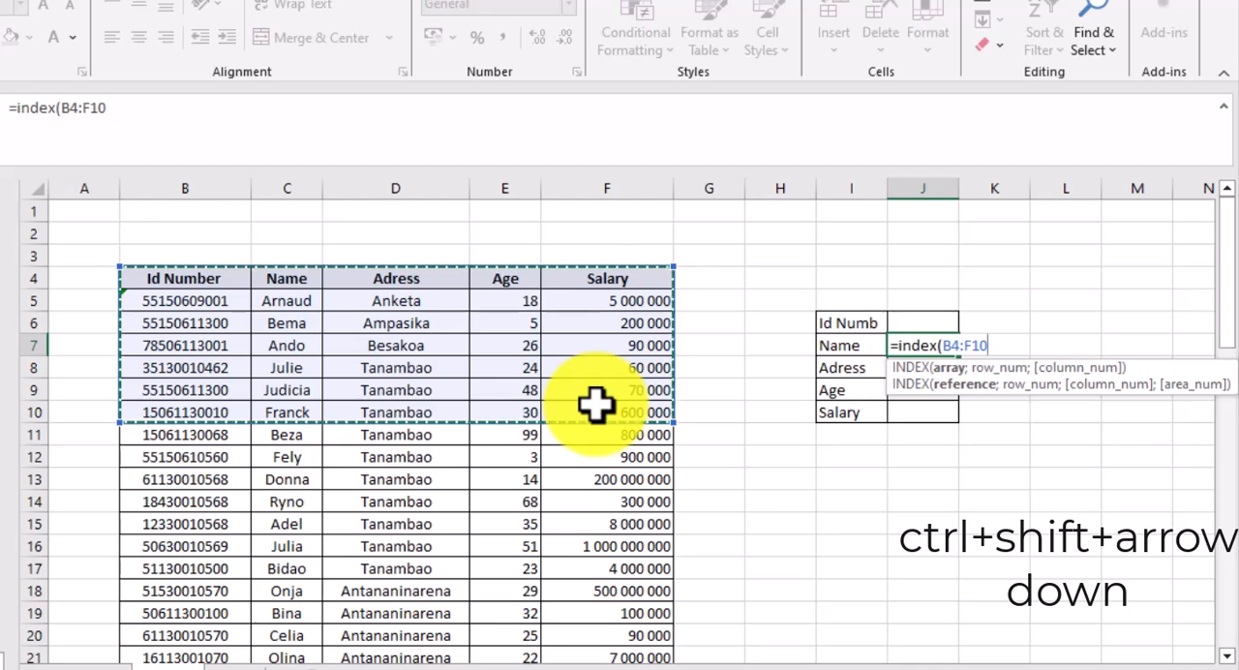
key("ctrl+shift+Down")
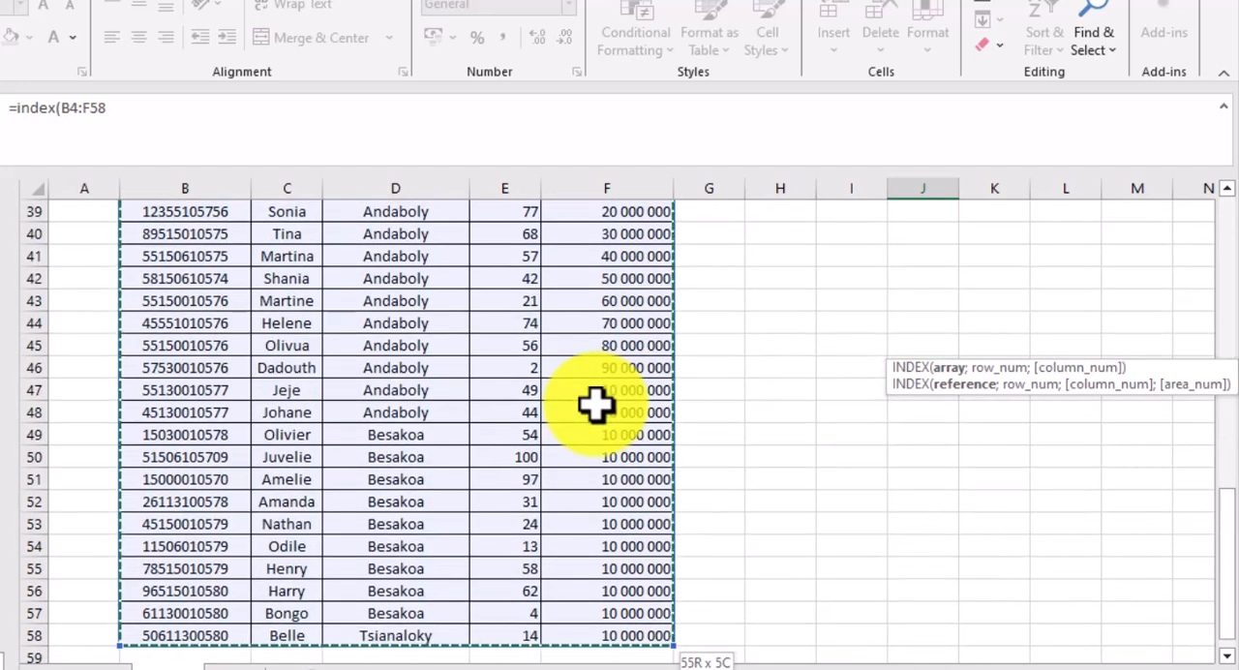
key("F4")
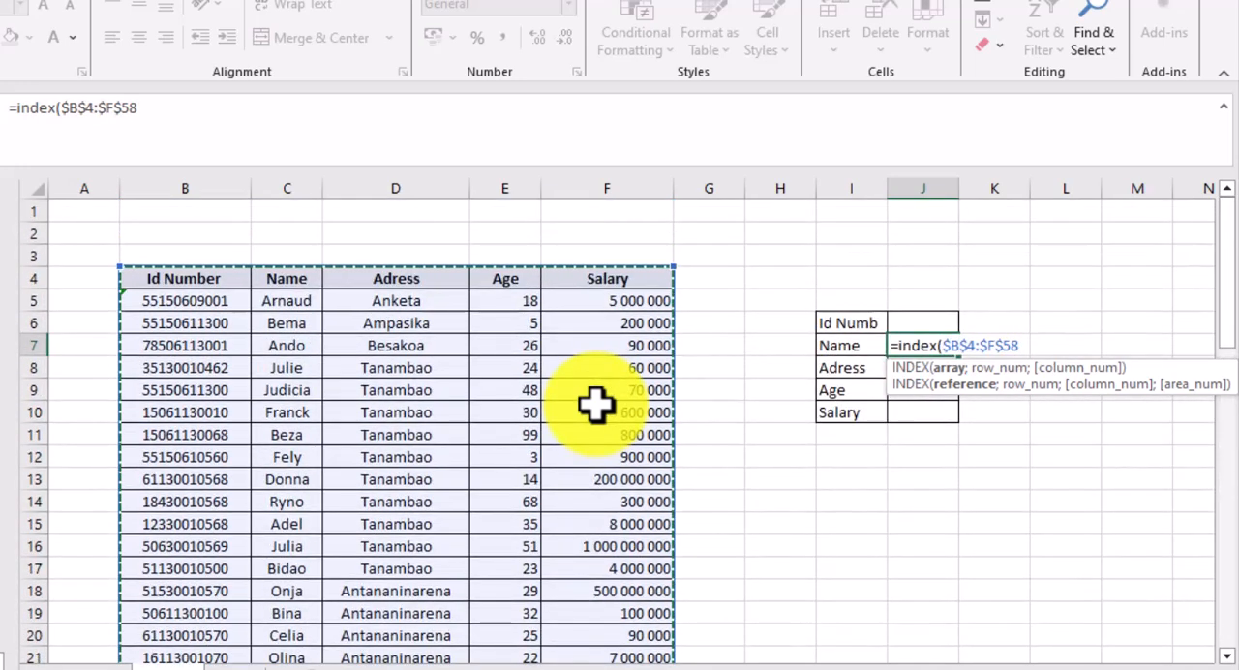
type(";")
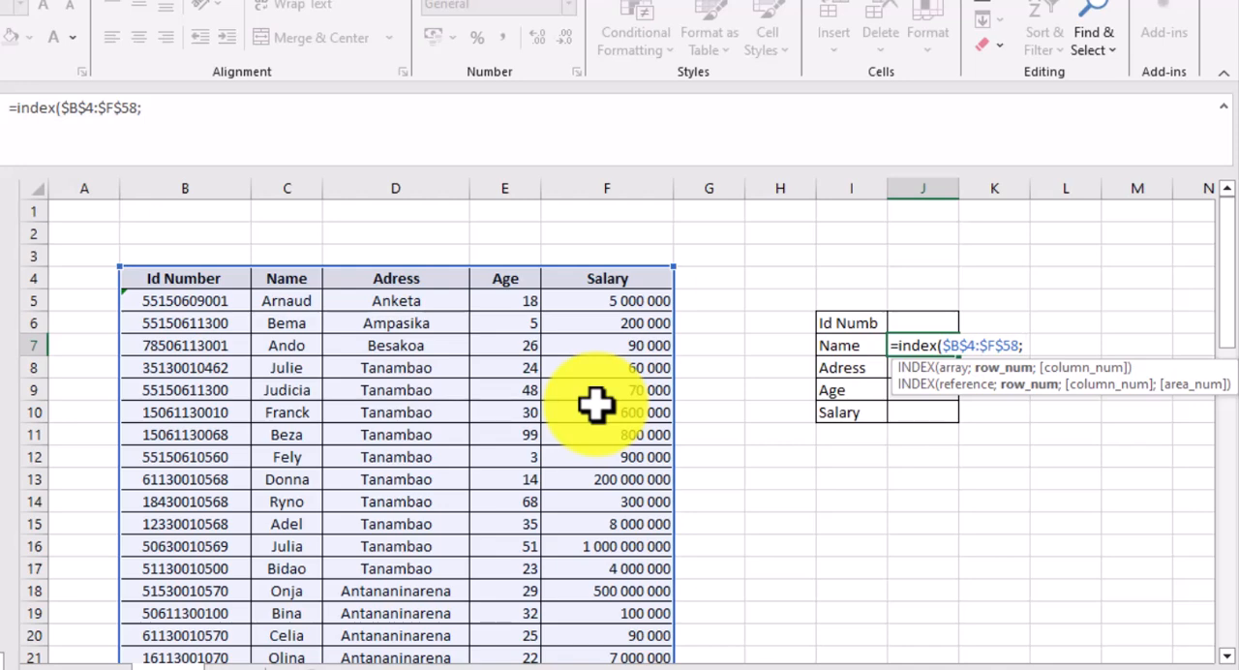
- Complete the INDEX formula in J7 with row number 3 and column number 2
type("3;")
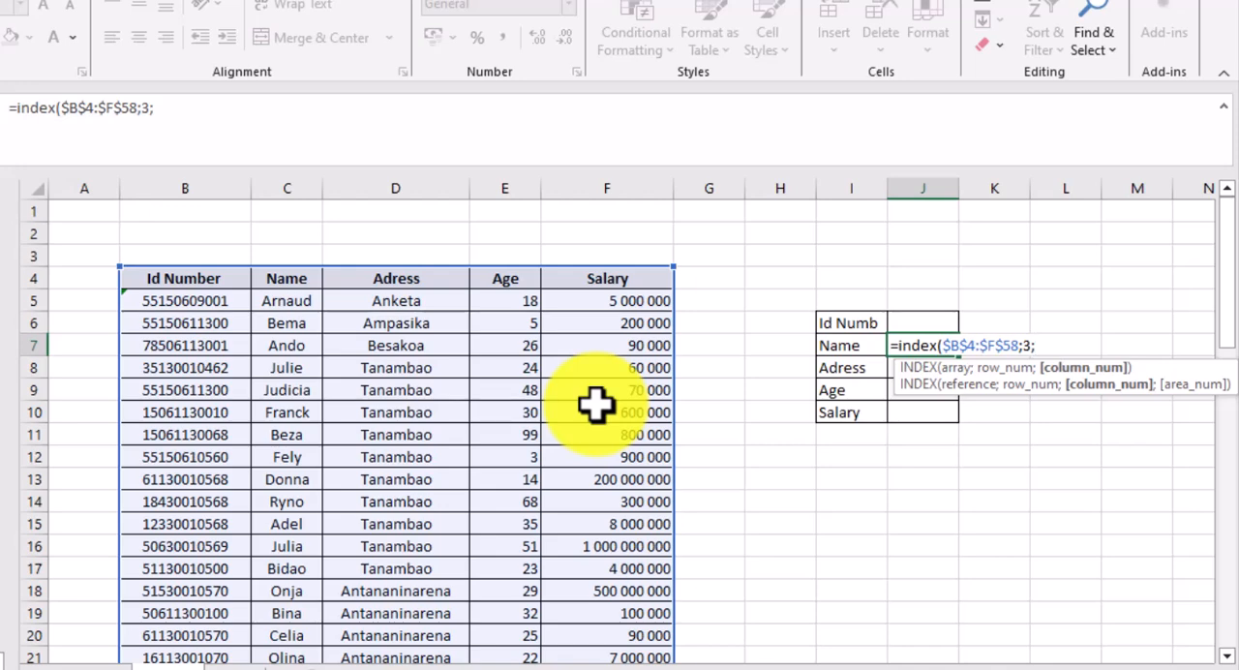
type("2)")
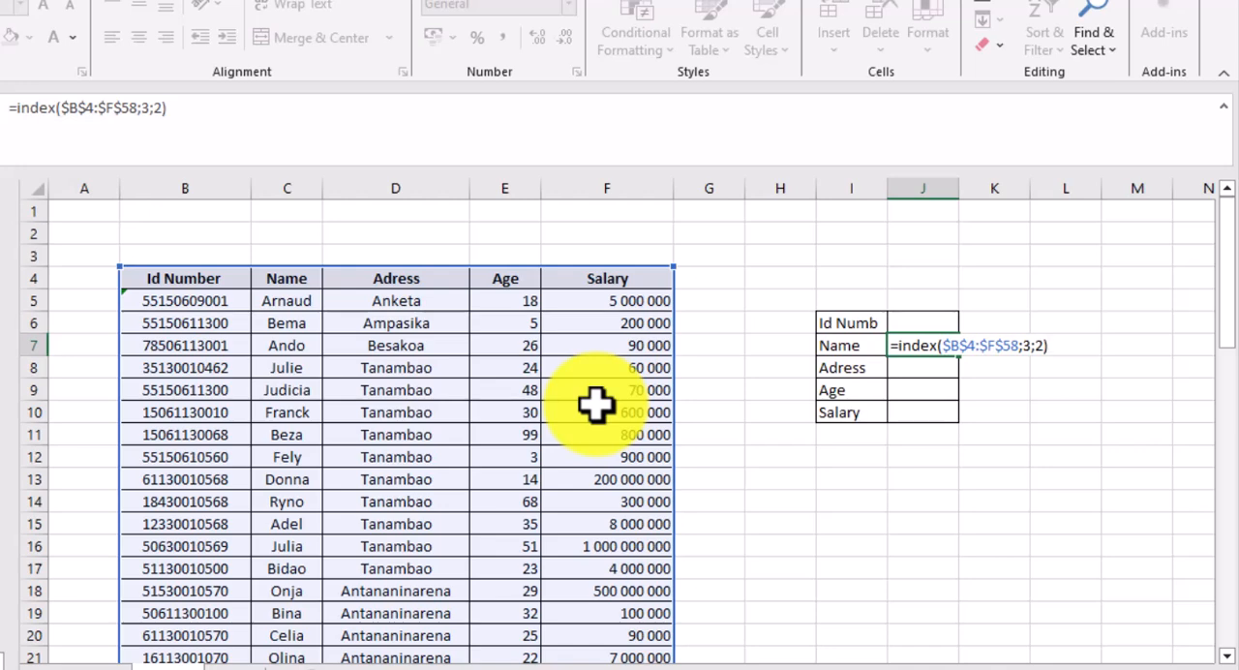
key("Return")
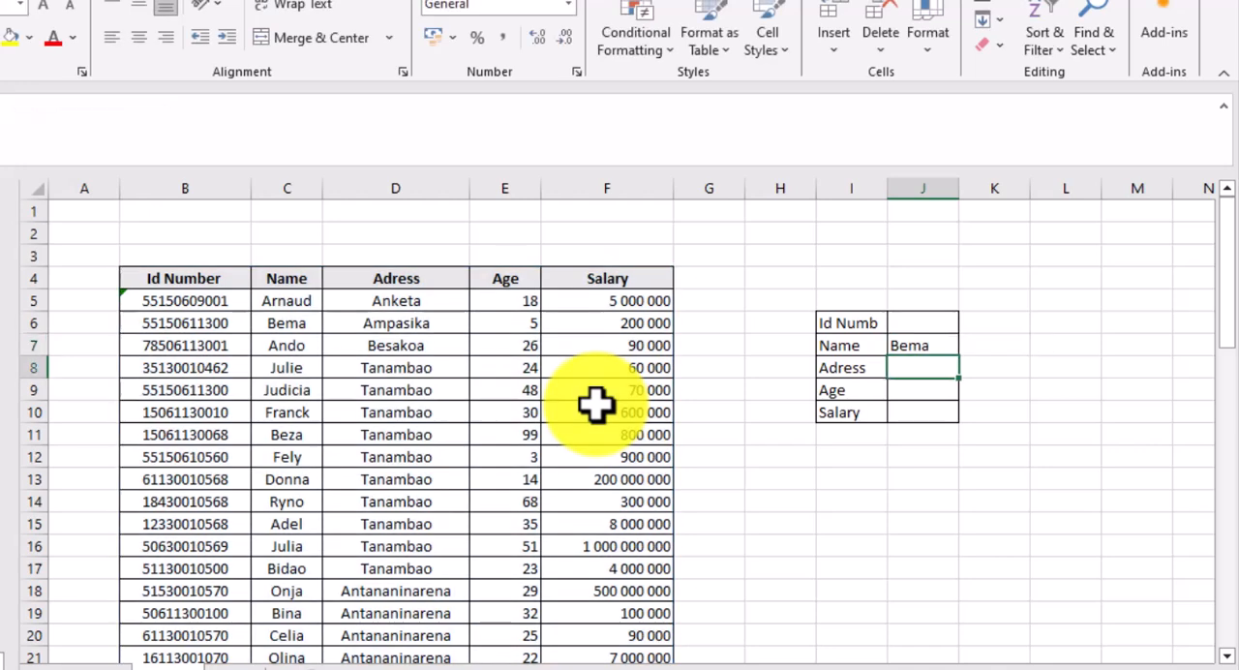
- Inspect the INDEX formula in J7 and compare it with entries in the source table
left_click(931, 346)
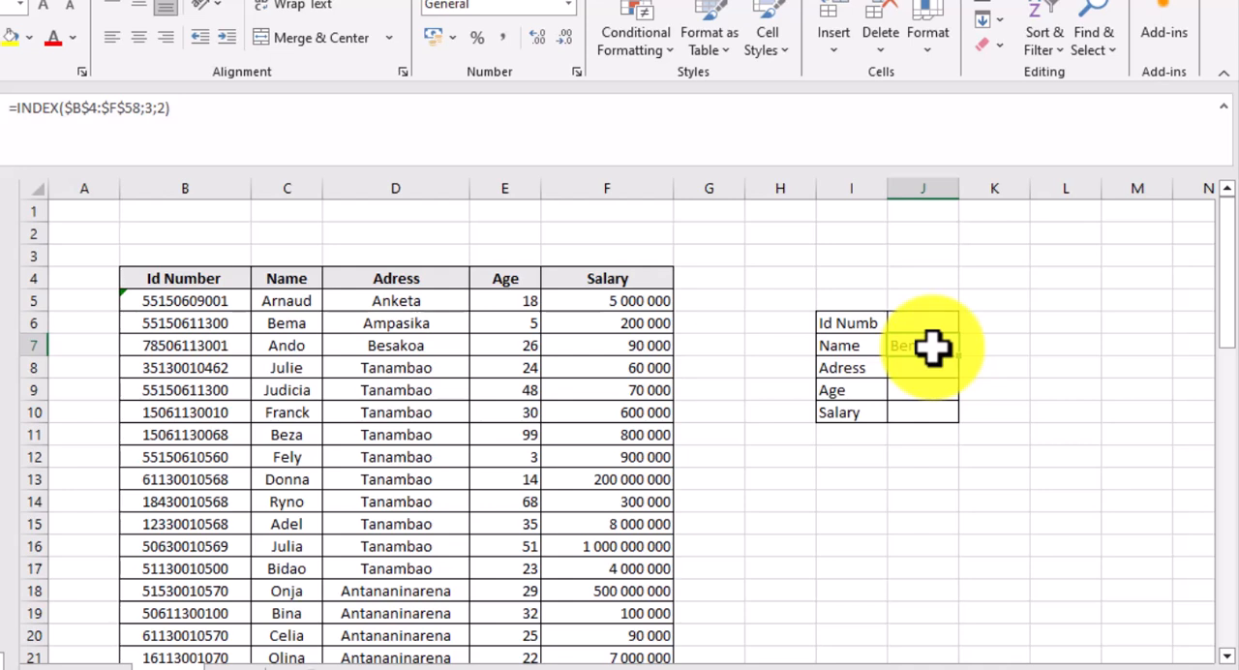
left_click(928, 373)
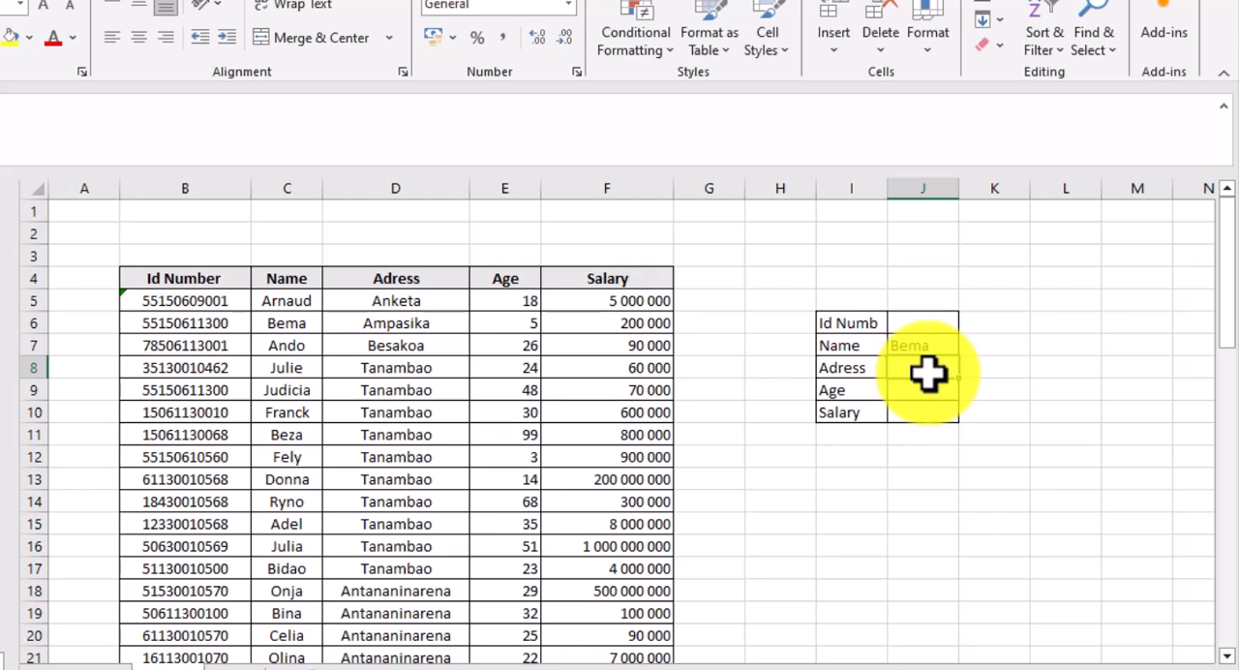
left_click(928, 341)
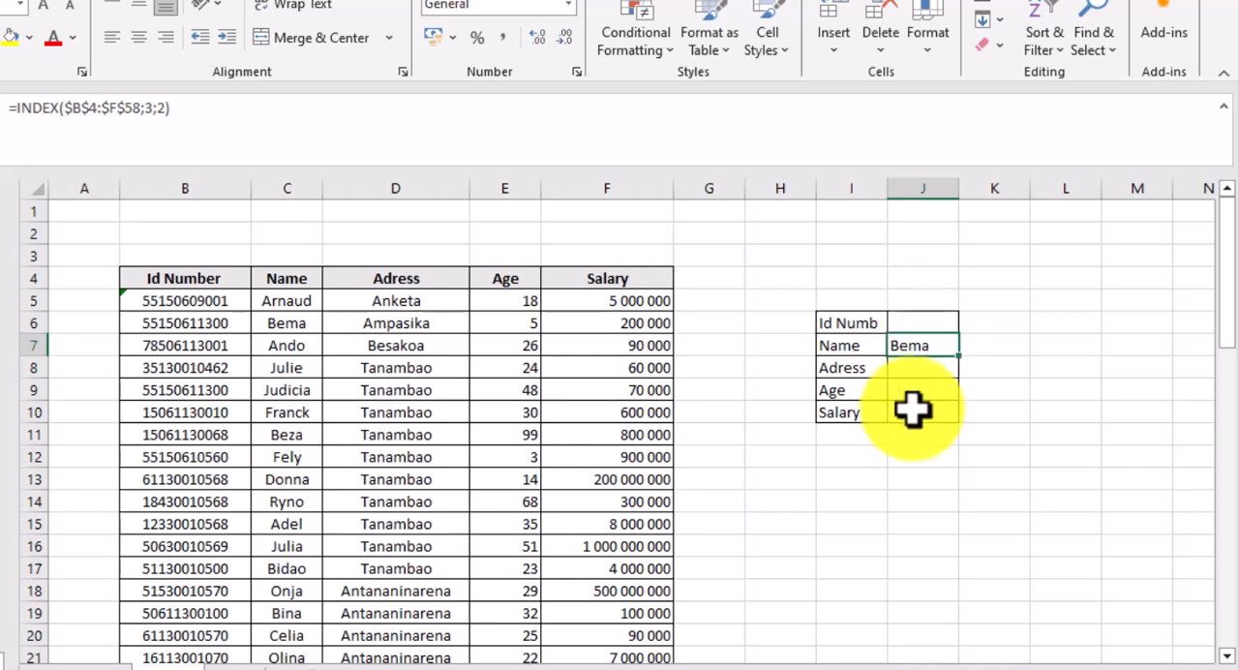
left_click(913, 376)
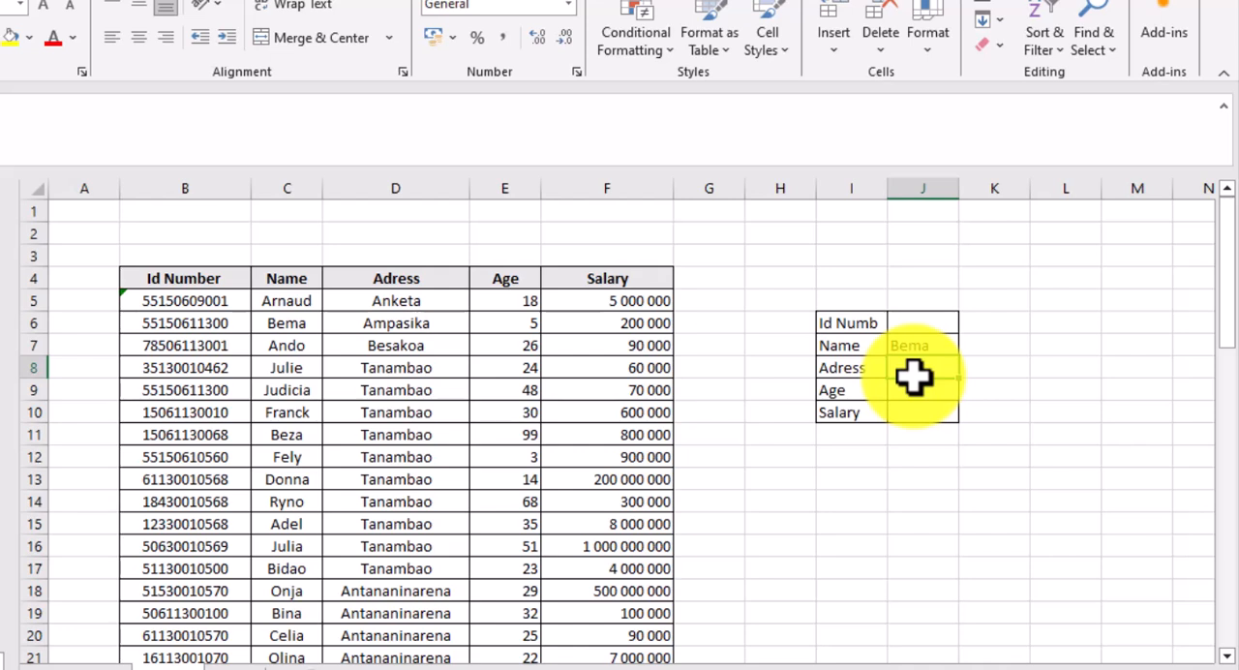
left_click(227, 463)
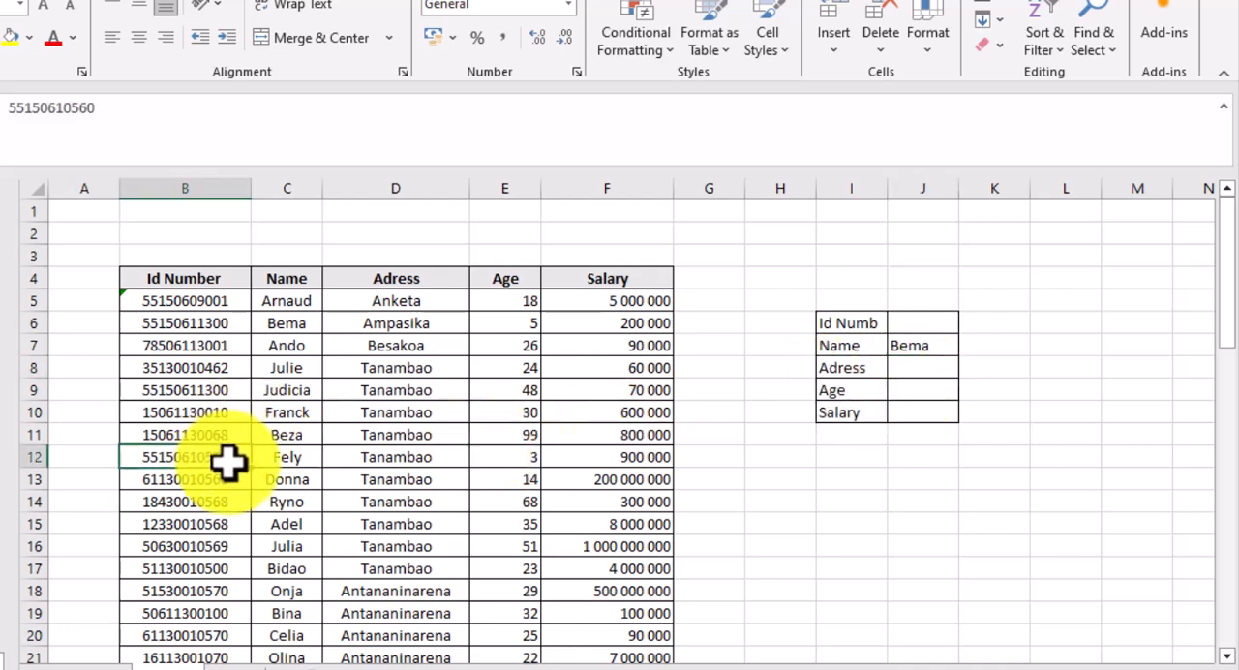
left_click(304, 502)
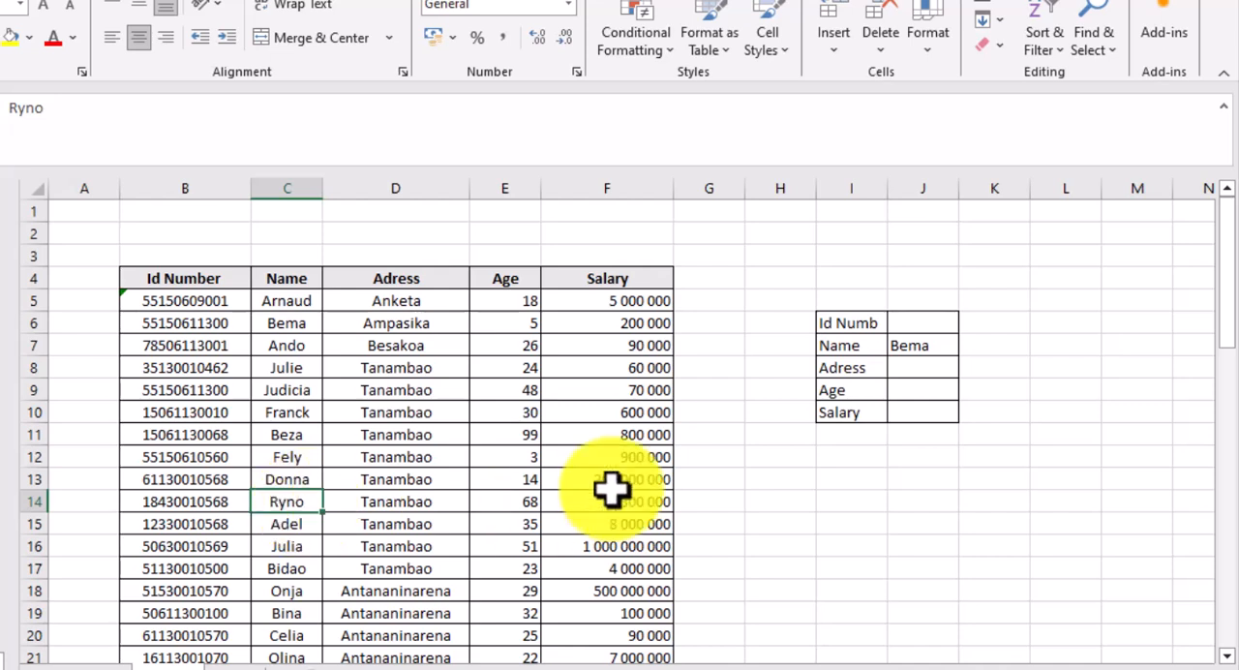
- Replace the INDEX formula in J7 with the opening of a MATCH formula
double_click(946, 352)
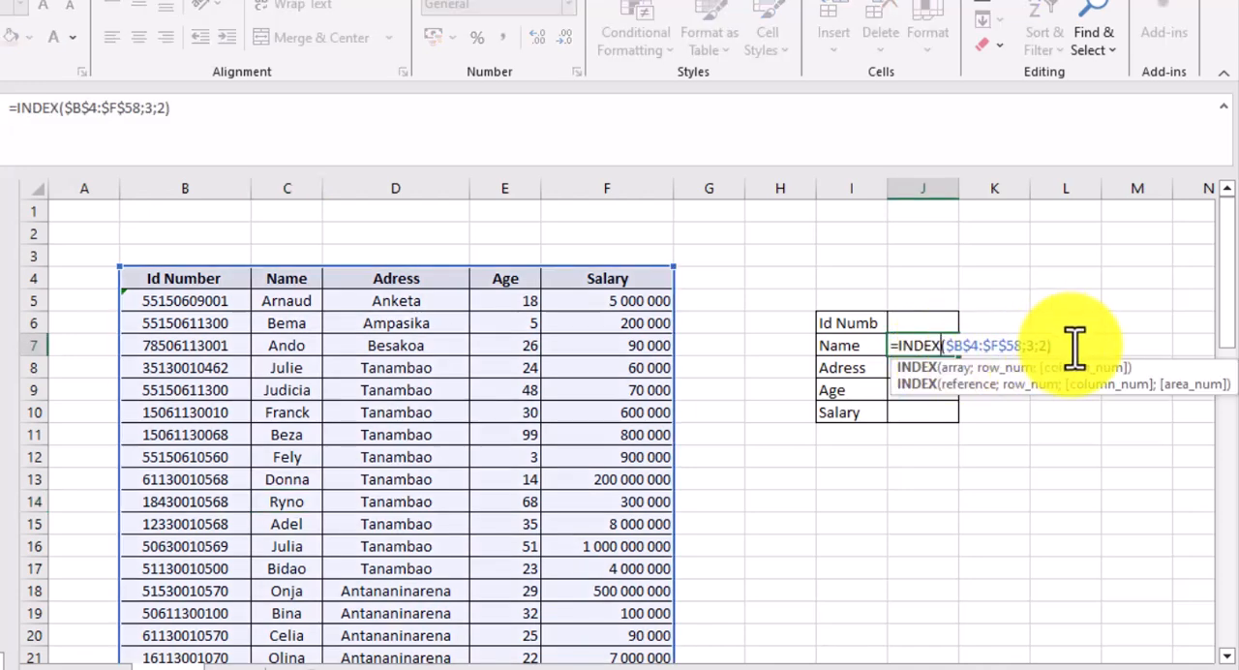
left_click_drag(1077, 346, 822, 346)
key("BackSpace")
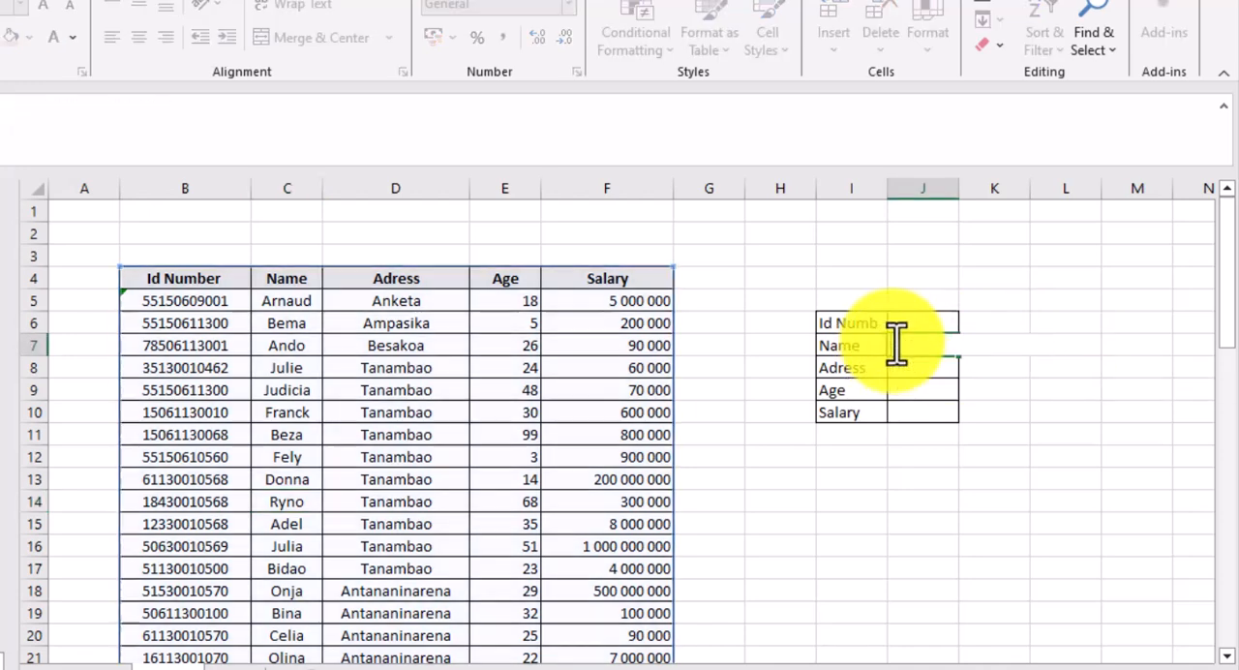
type("match")
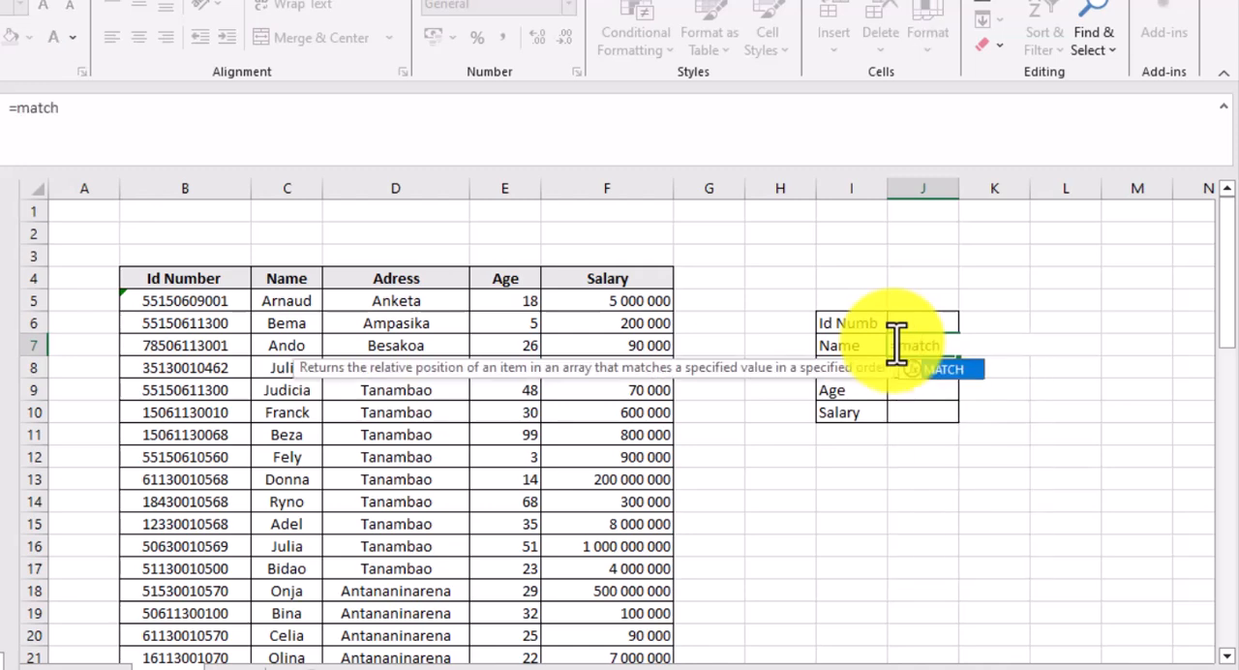
type("(")
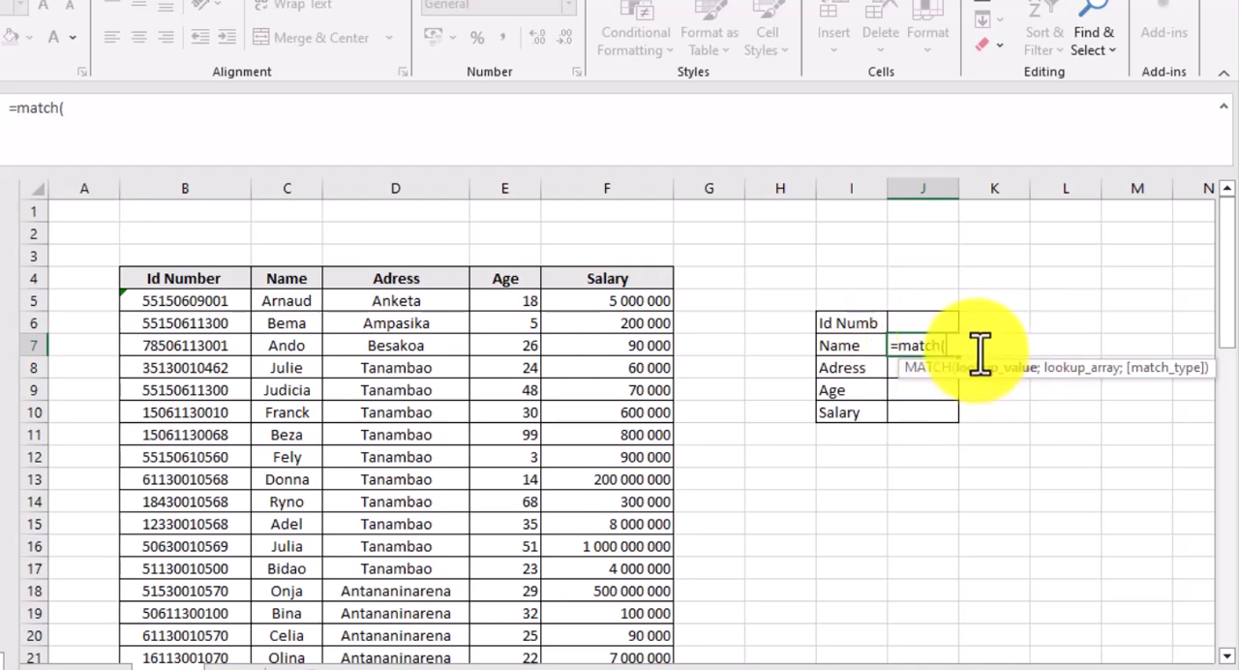
type("\"Bema\"")
- Give the MATCH formula the person's name from cell C14, in quotation marks, as its lookup value
type(";")
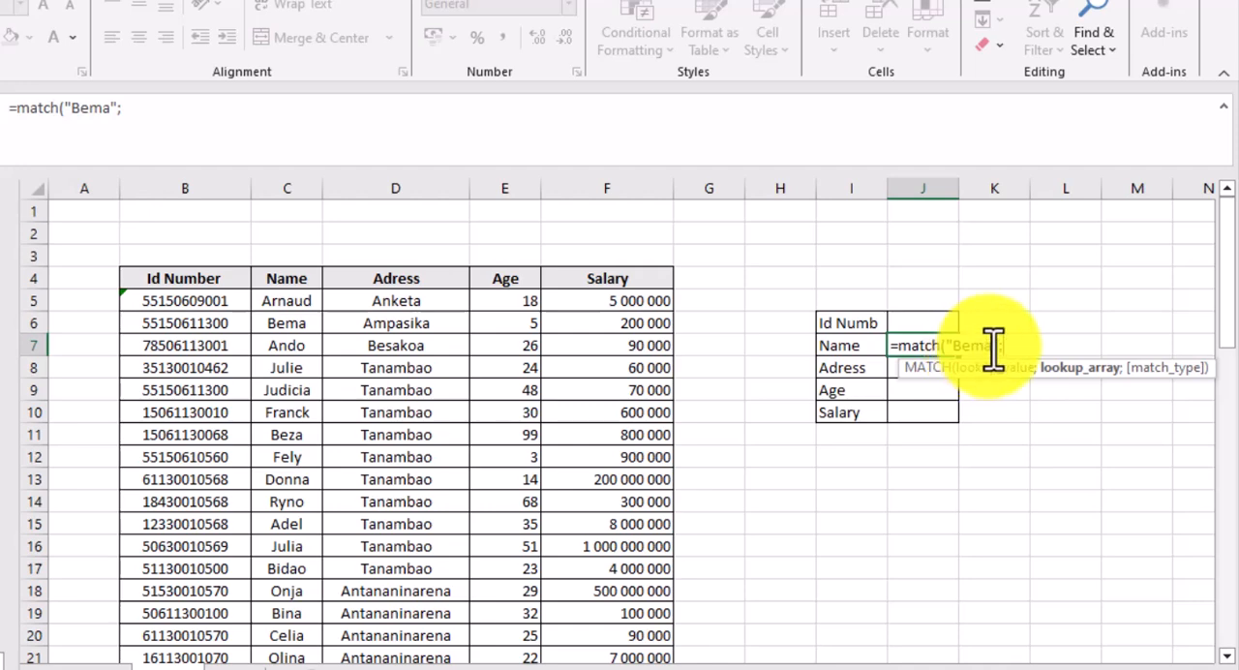
key("BackSpace")
key("BackSpace")
key("BackSpace")
key("BackSpace")
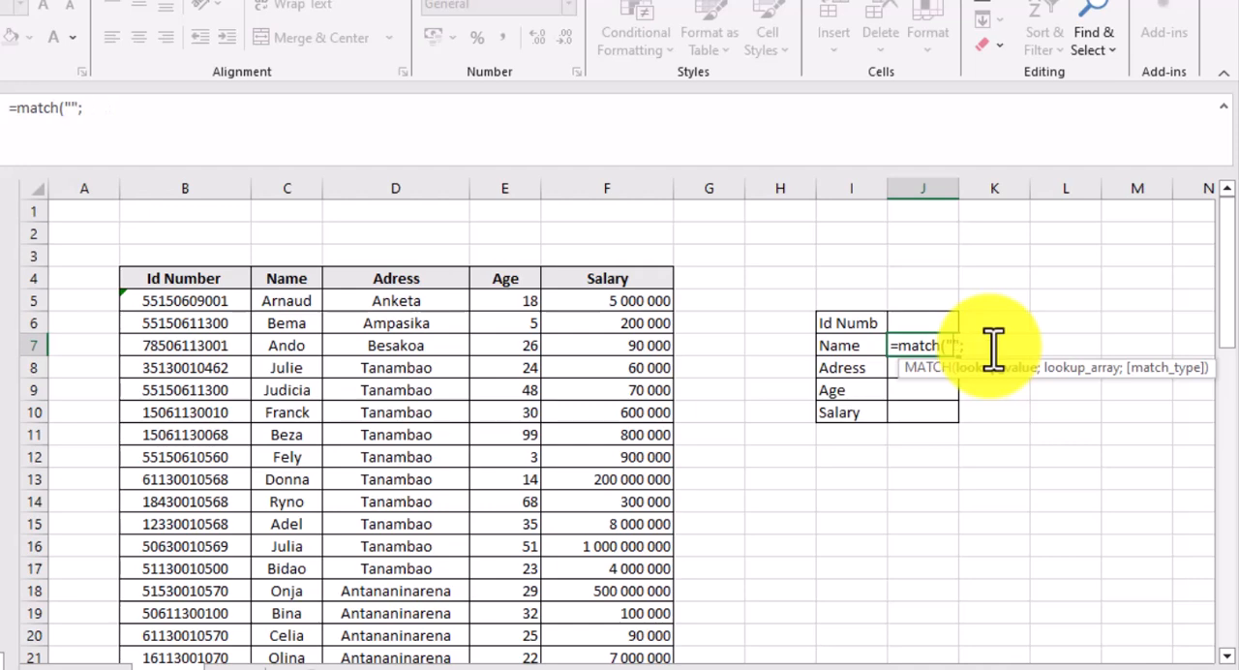
type("Ryno")
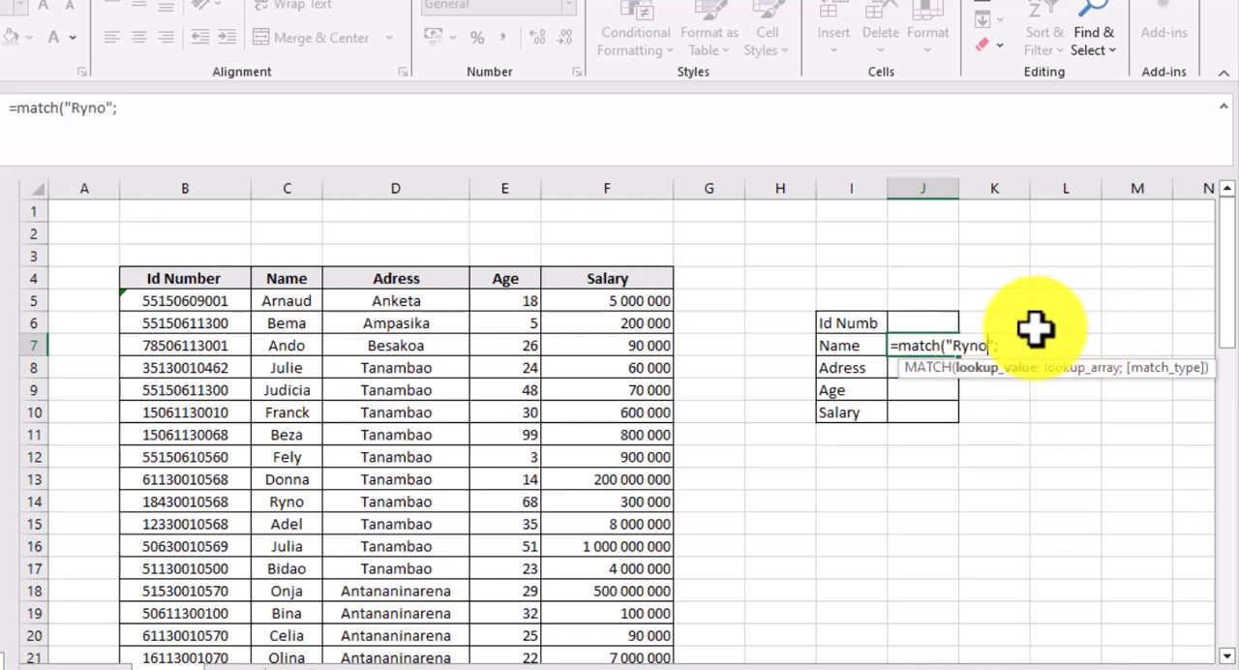
left_click(1011, 349)
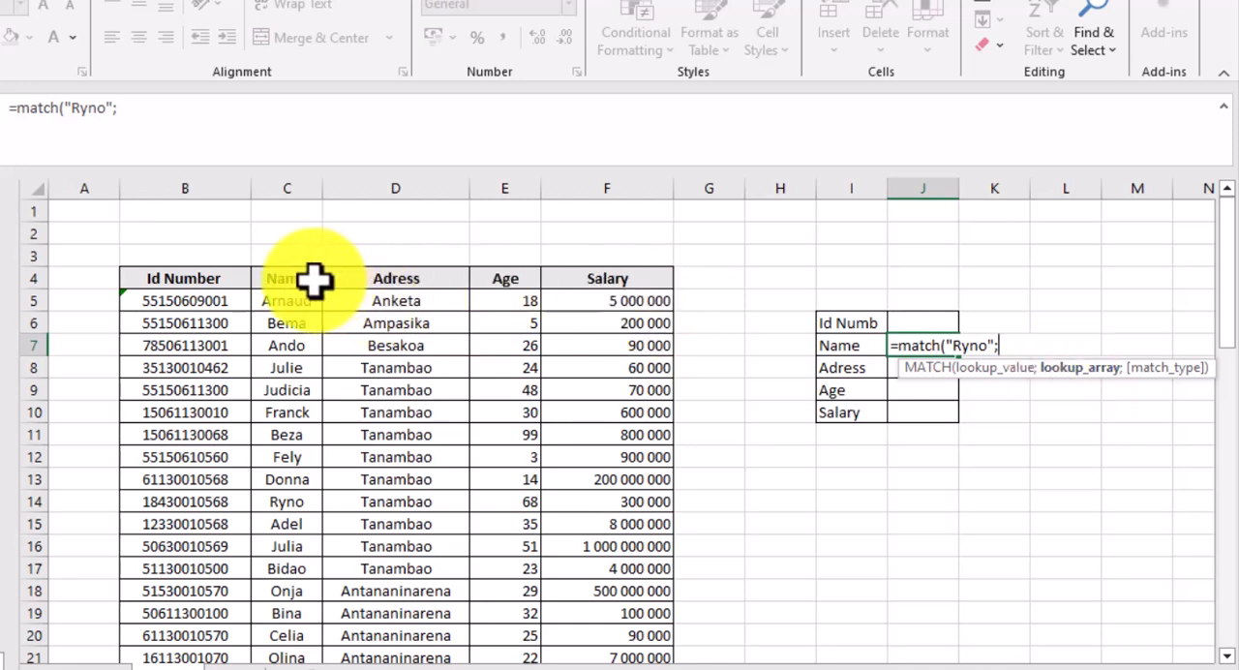
- Complete the MATCH formula with the absolute lookup array $C$4:$C$58 and exact match type 0, and check its result against cell C14
left_click_drag(309, 279, 304, 484)
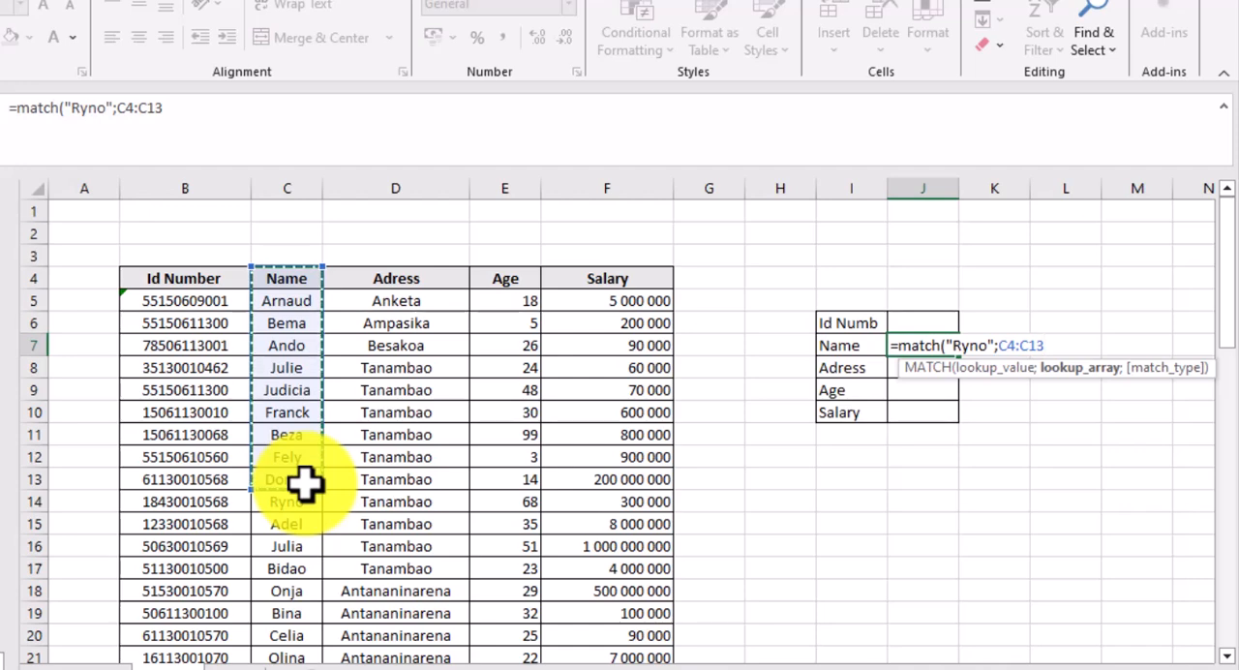
key("ctrl+shift+Down")
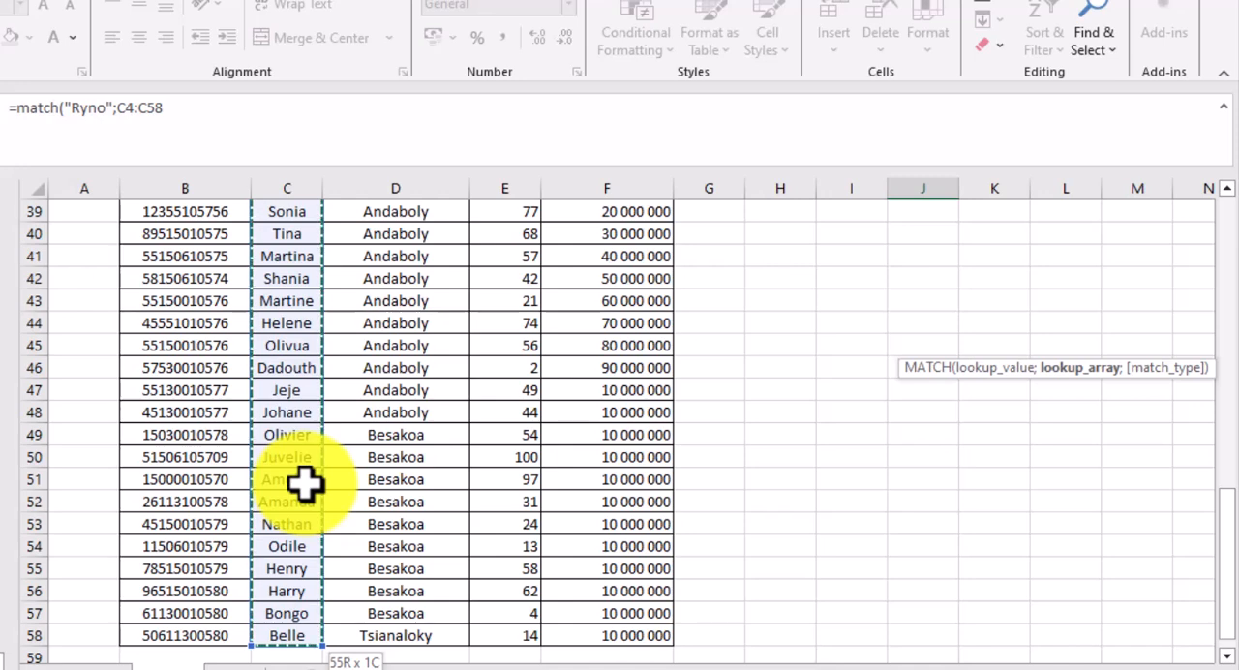
key("F4")
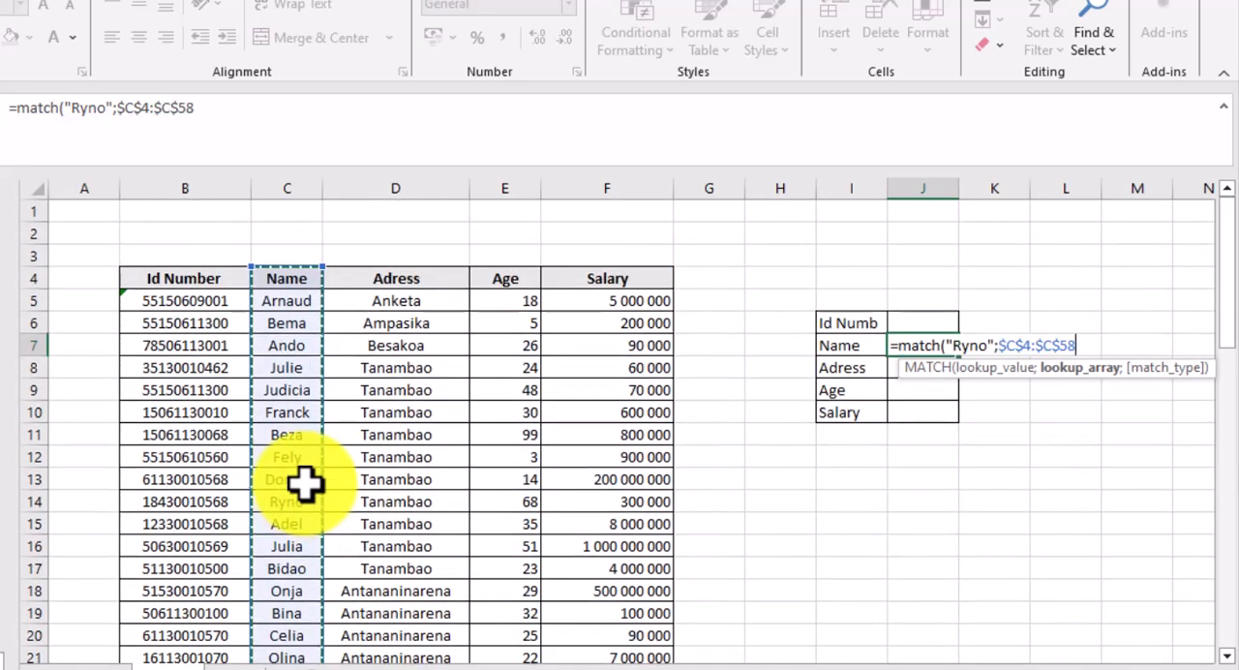
type(";")
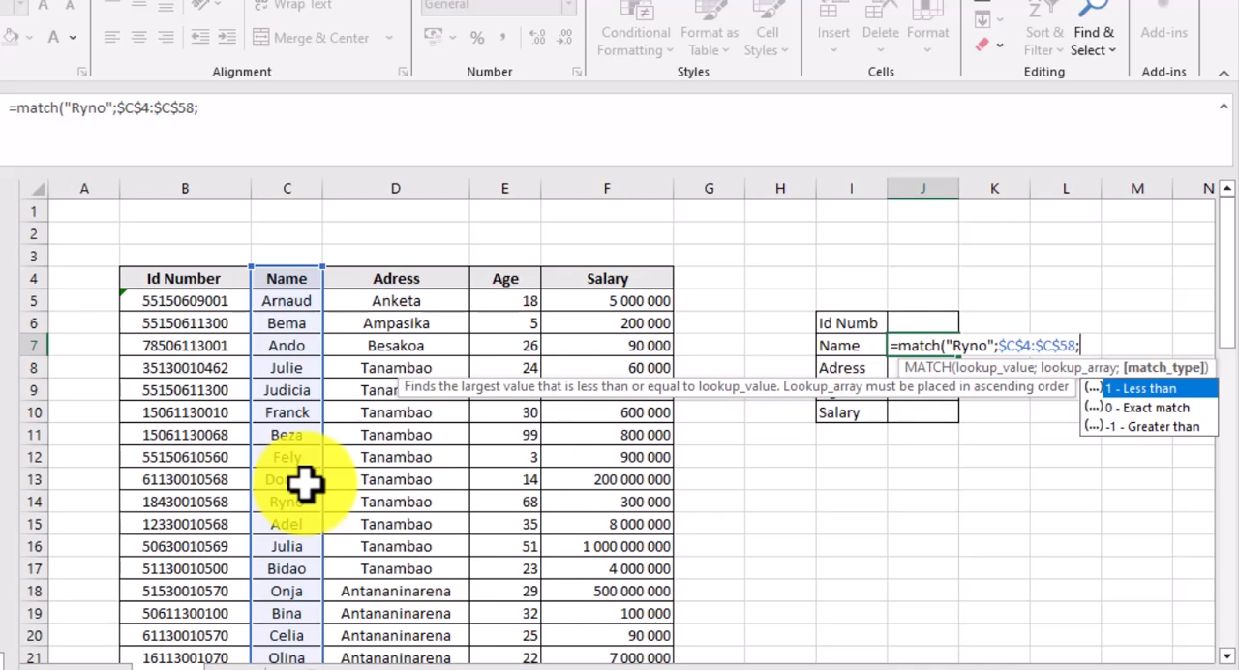
type("0")
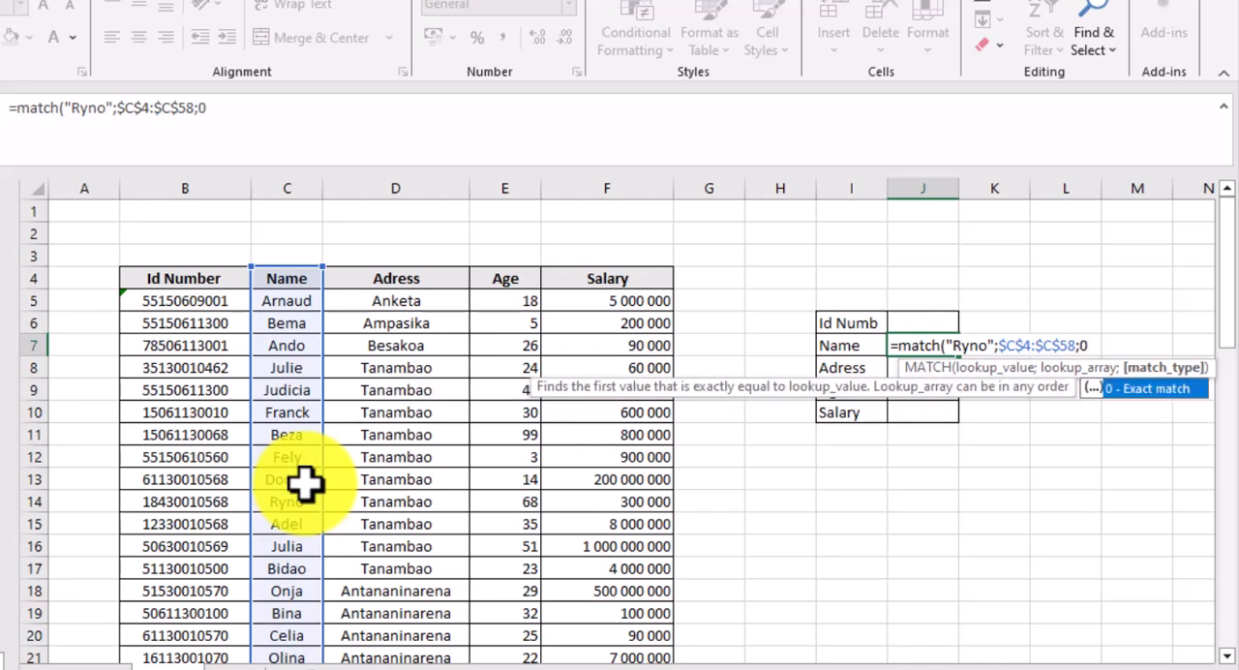
type(")")
key("Return")
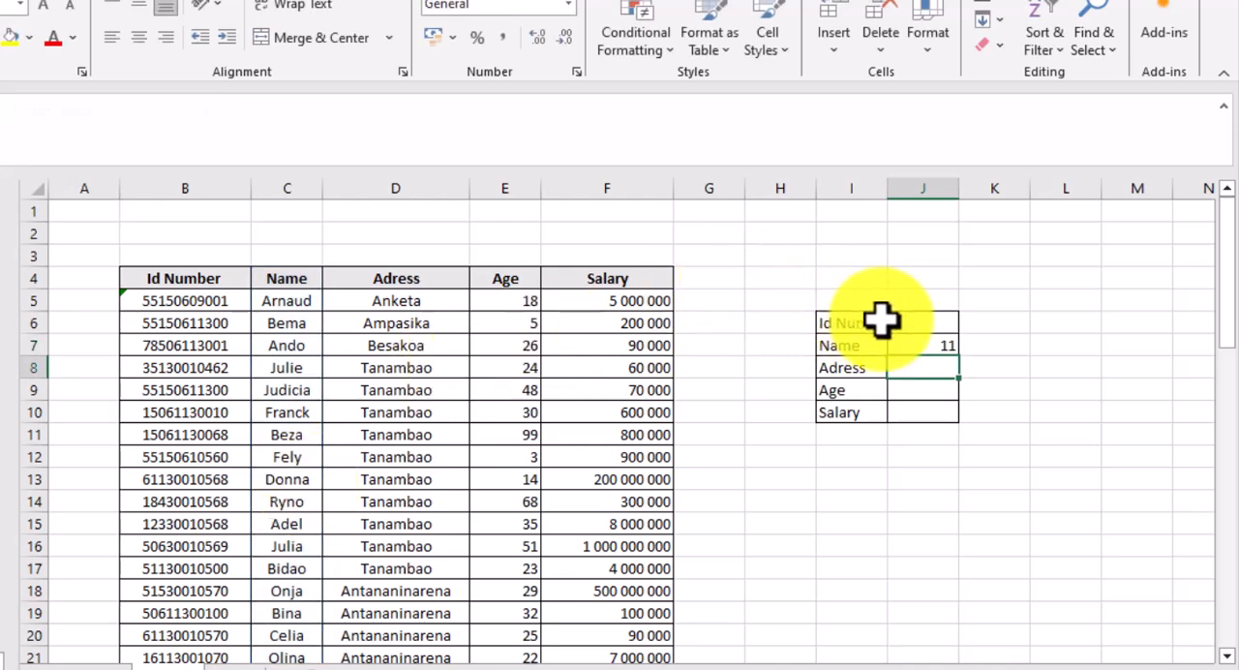
left_click(915, 343)
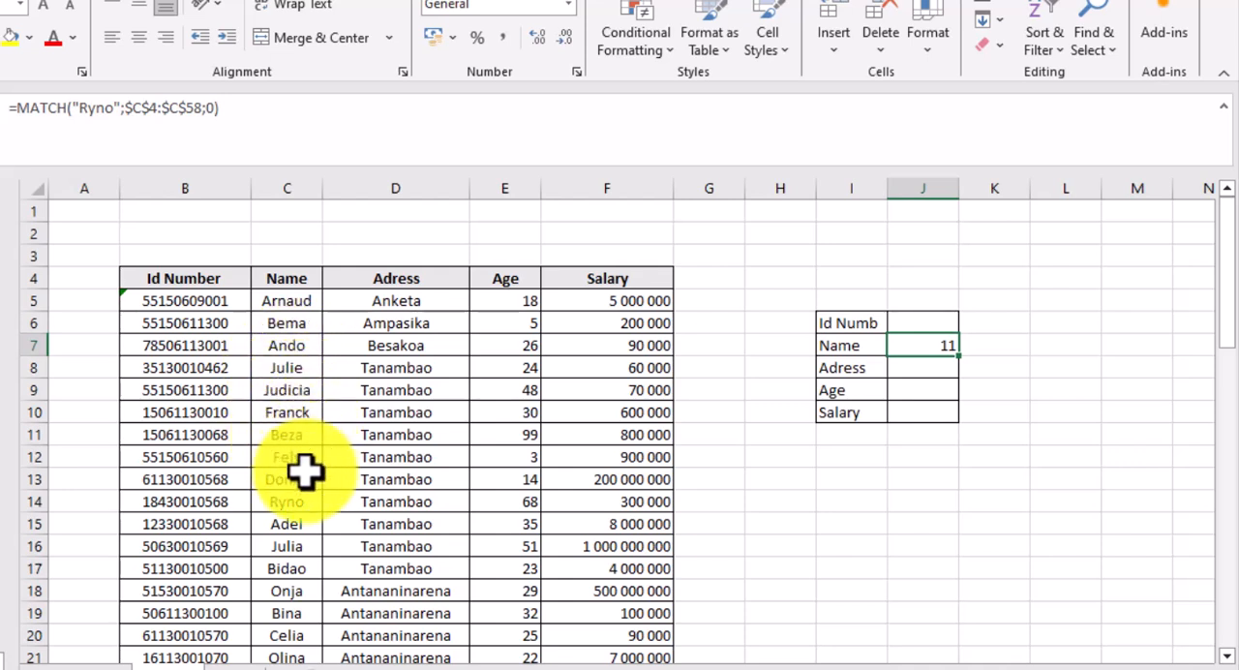
left_click(293, 508)
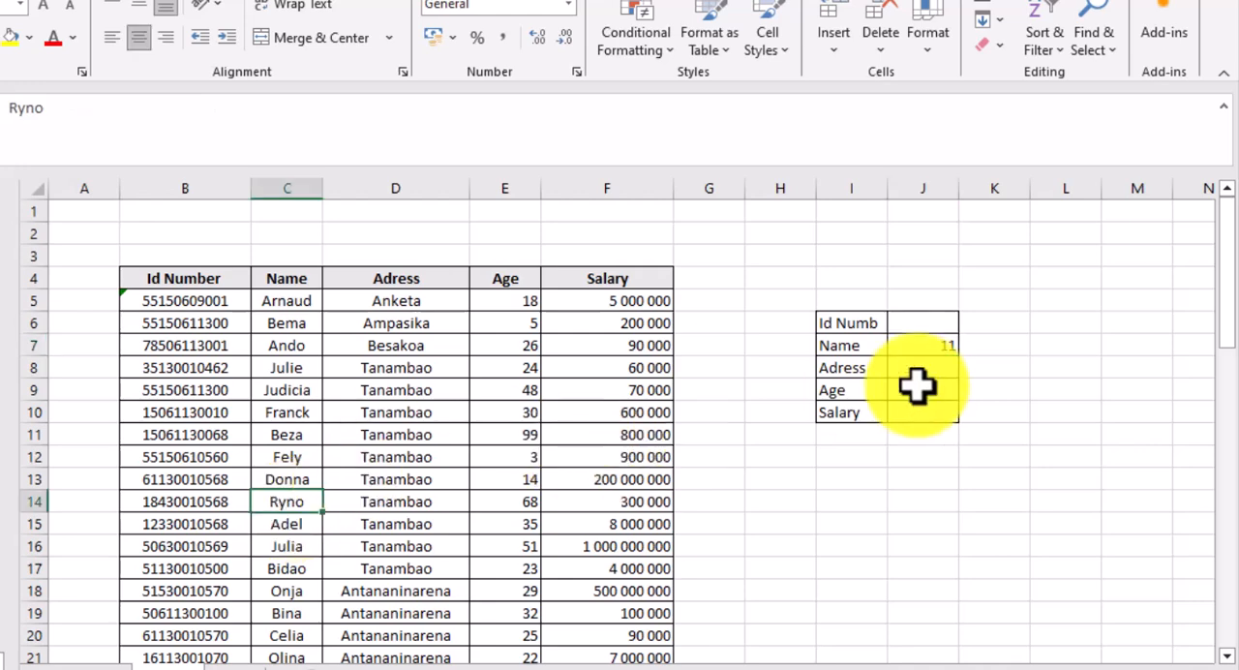
- Clear the MATCH formula from the Name cell J7
double_click(939, 346)
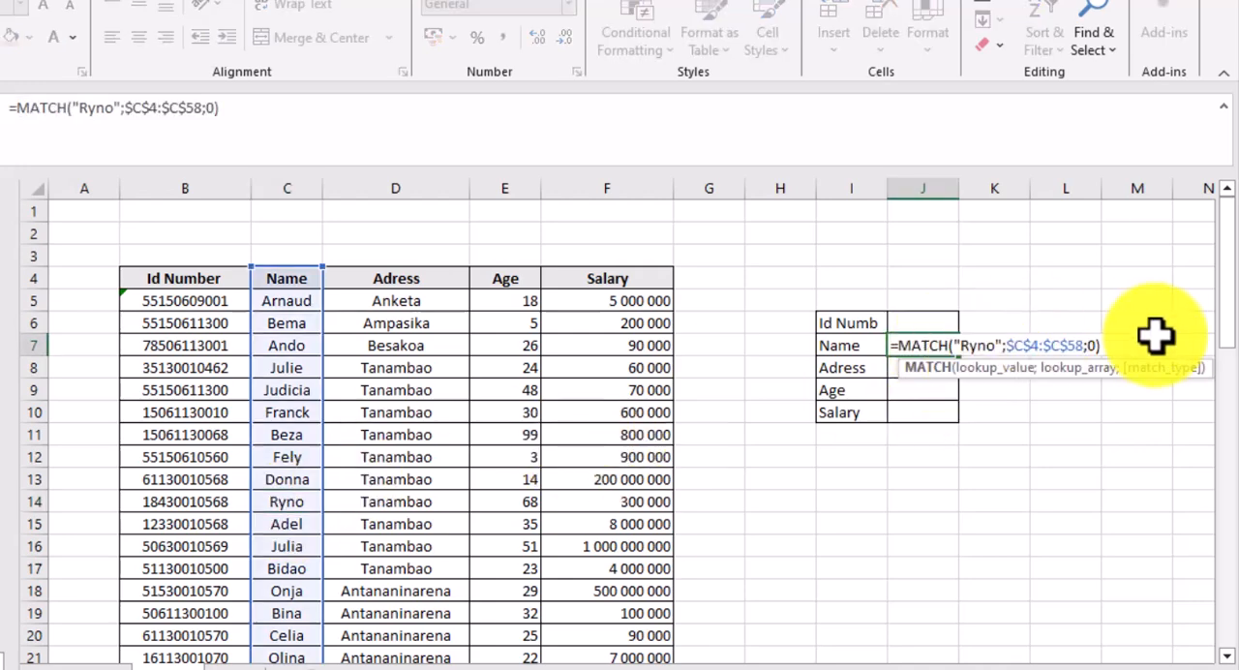
left_click_drag(1113, 350, 892, 353)
key("Delete")
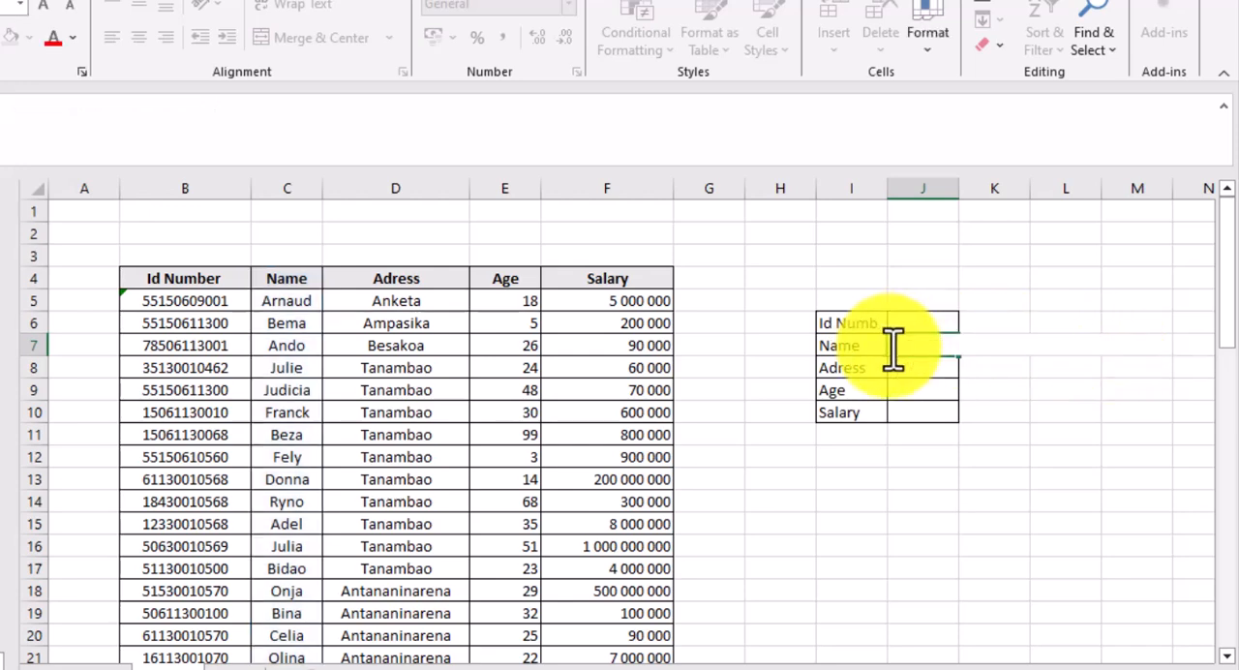
type("=")
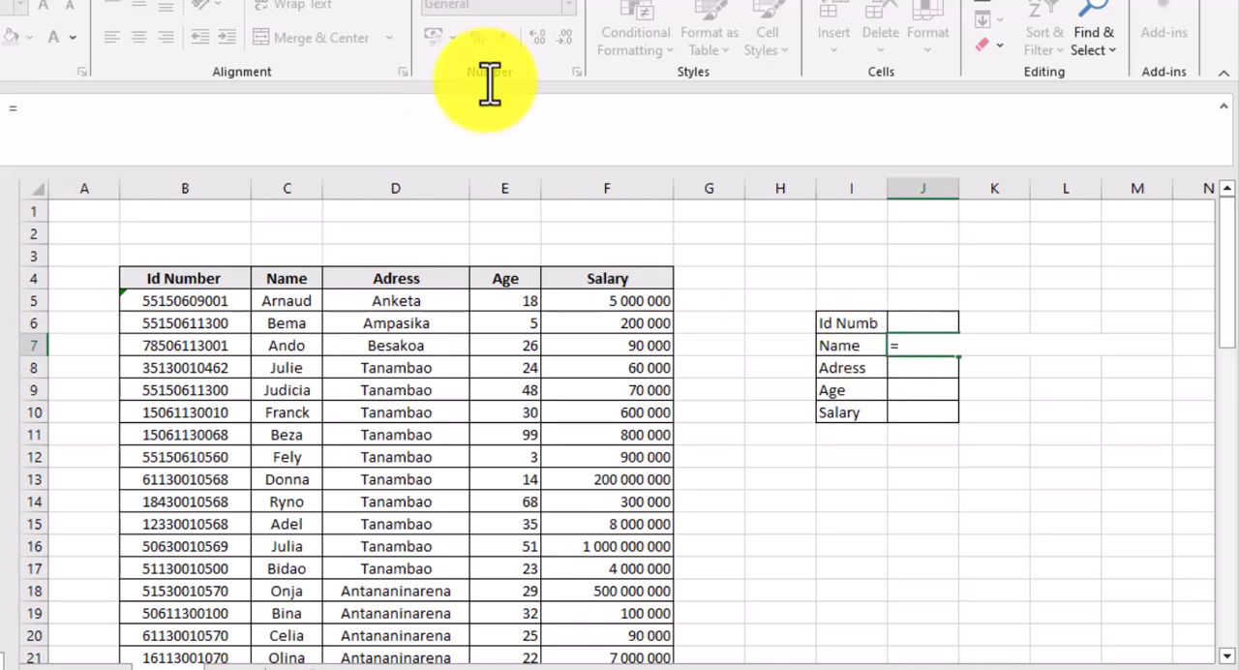
left_click(923, 323)
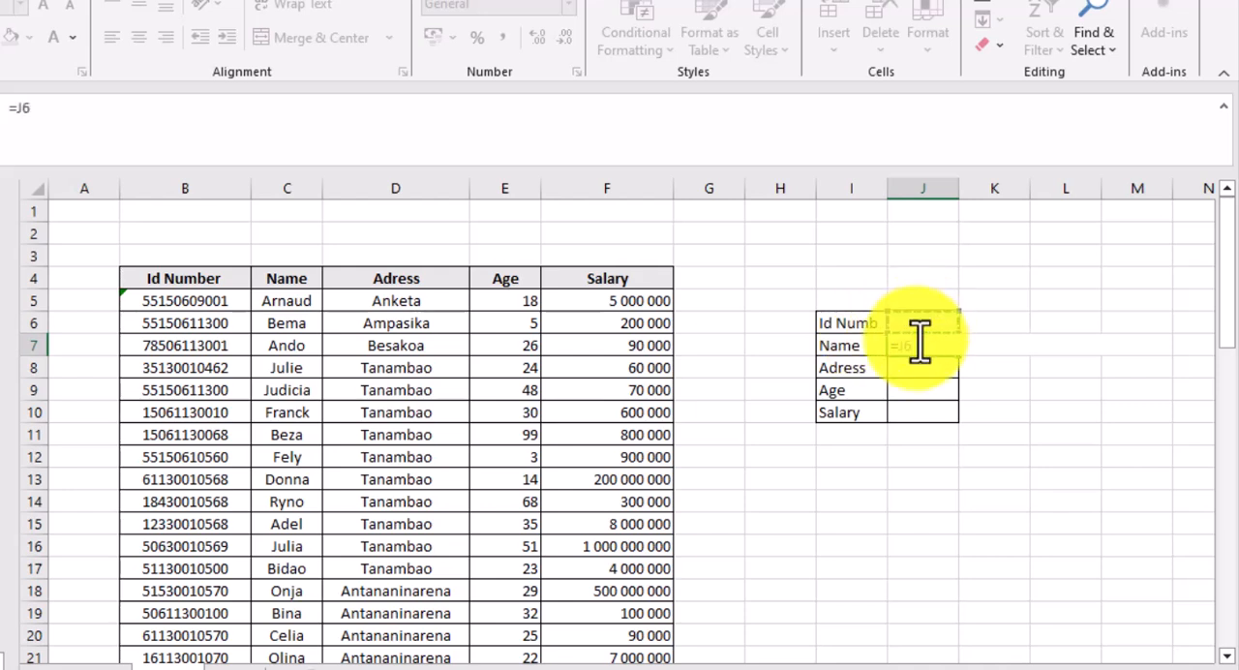
key("Escape")
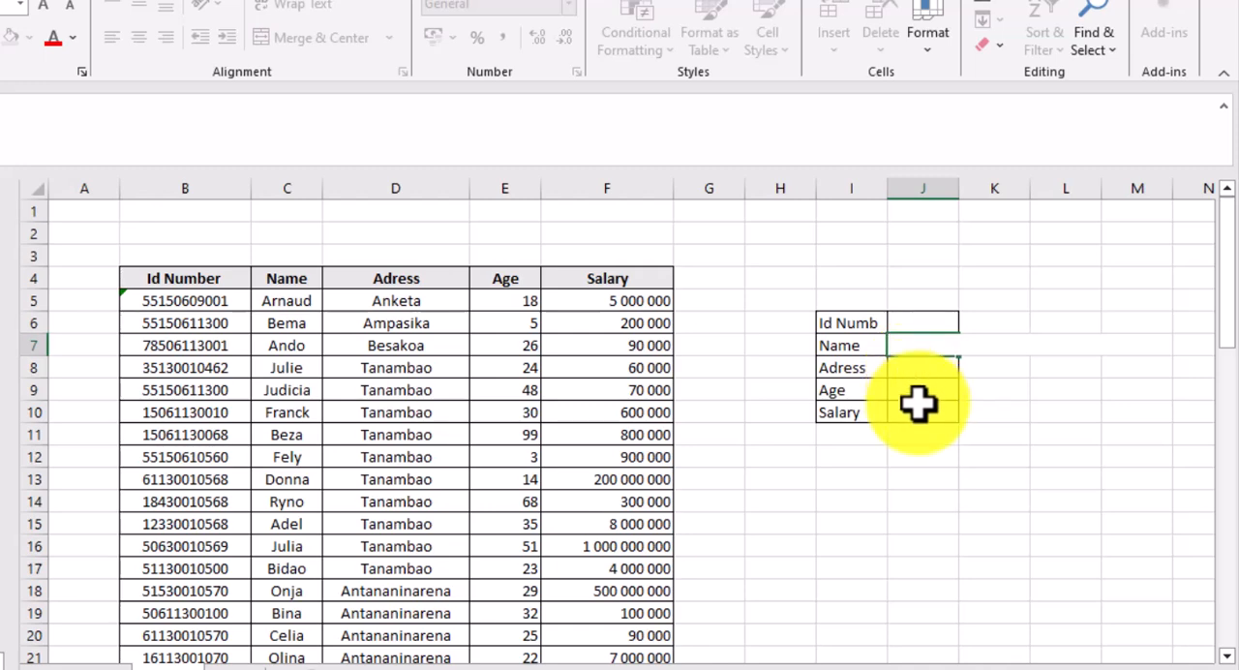
- Open data validation for the Id Numb cell J6 and set it to allow a List
left_click(929, 325)
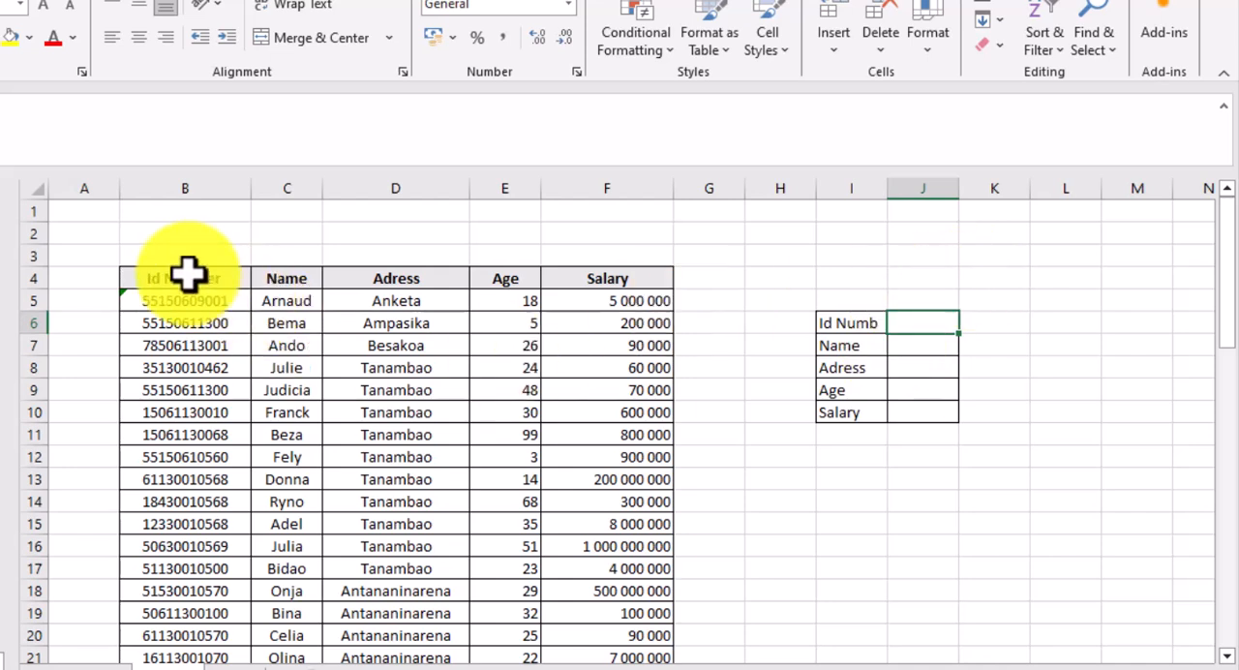
left_click_drag(184, 274, 181, 455)
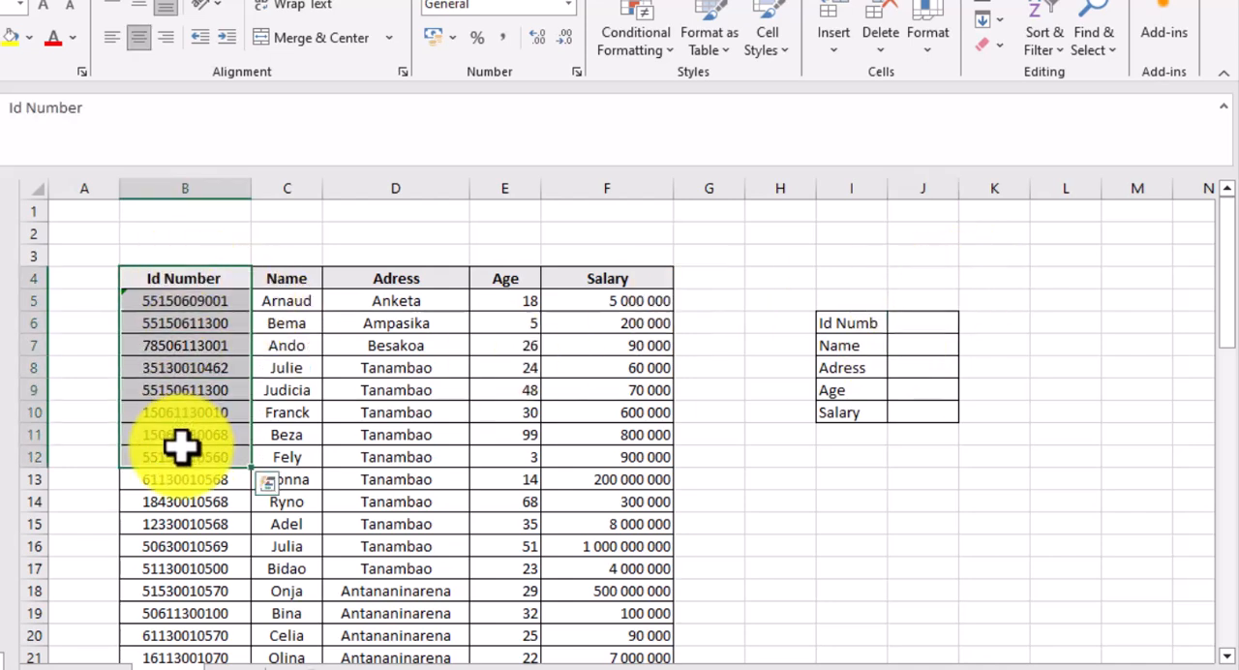
left_click(923, 317)
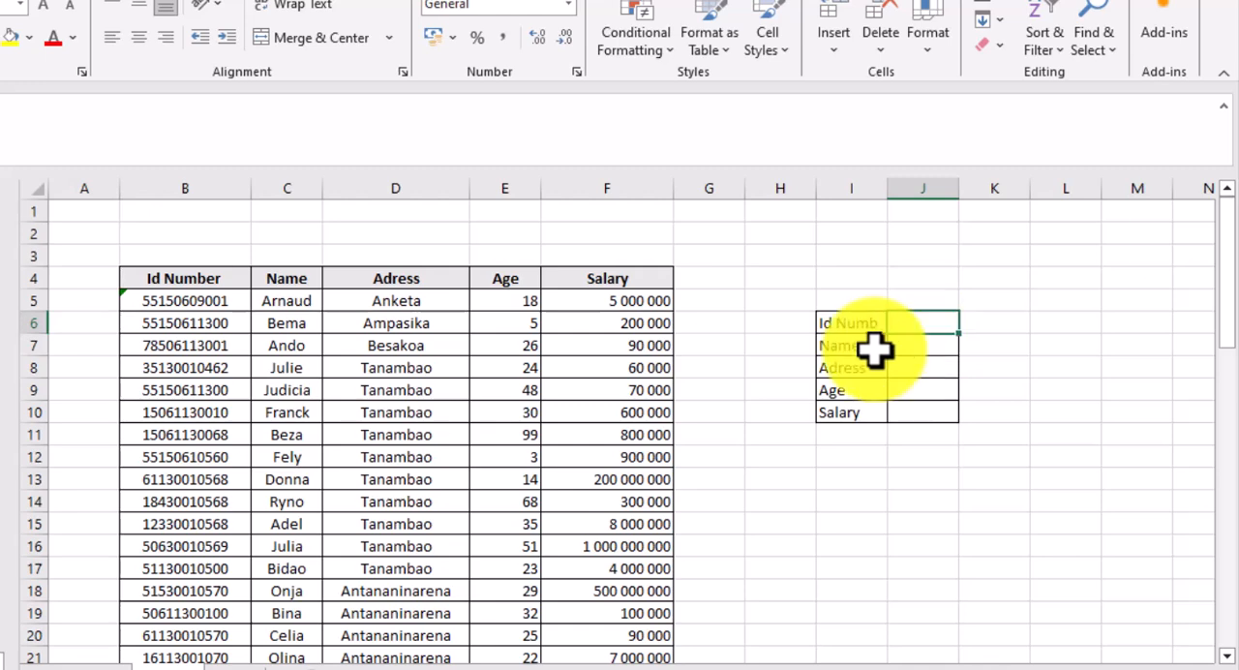
left_click(118, 0)
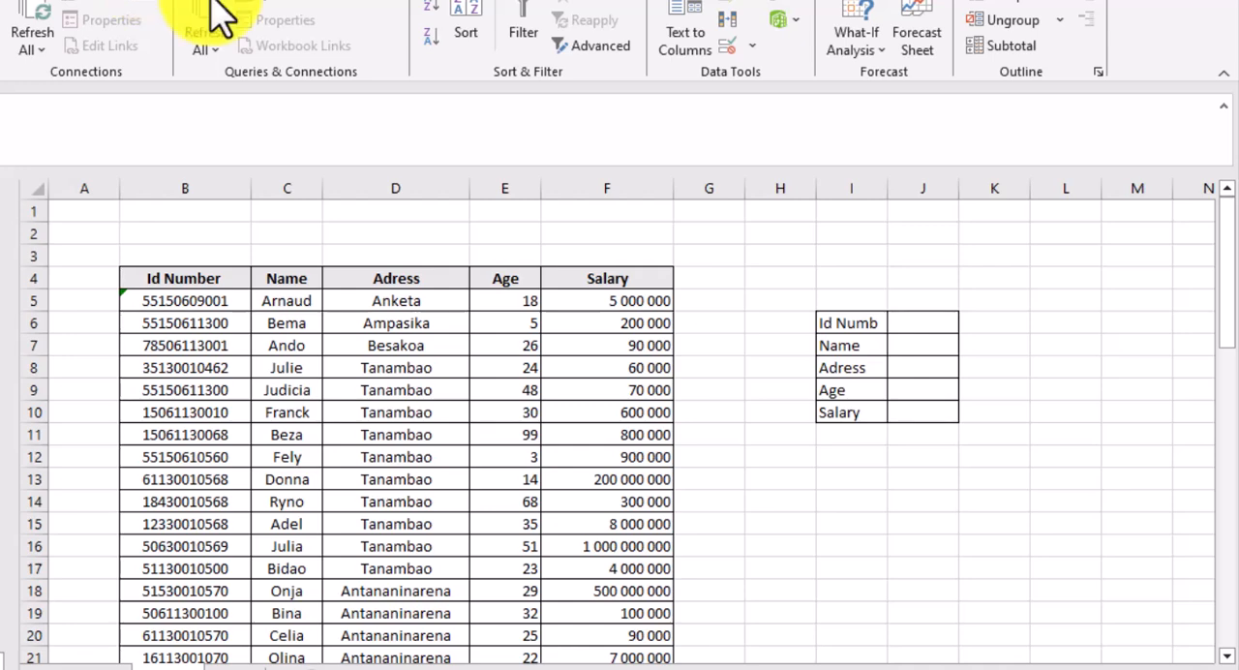
left_click(752, 47)
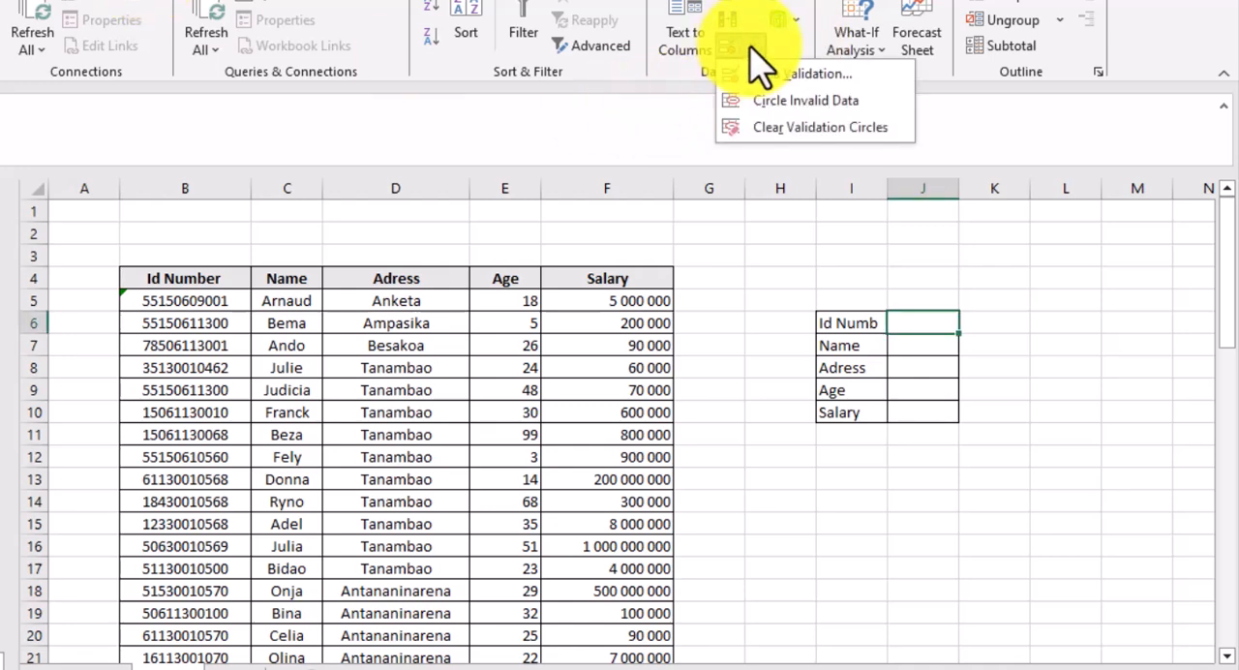
left_click(796, 75)
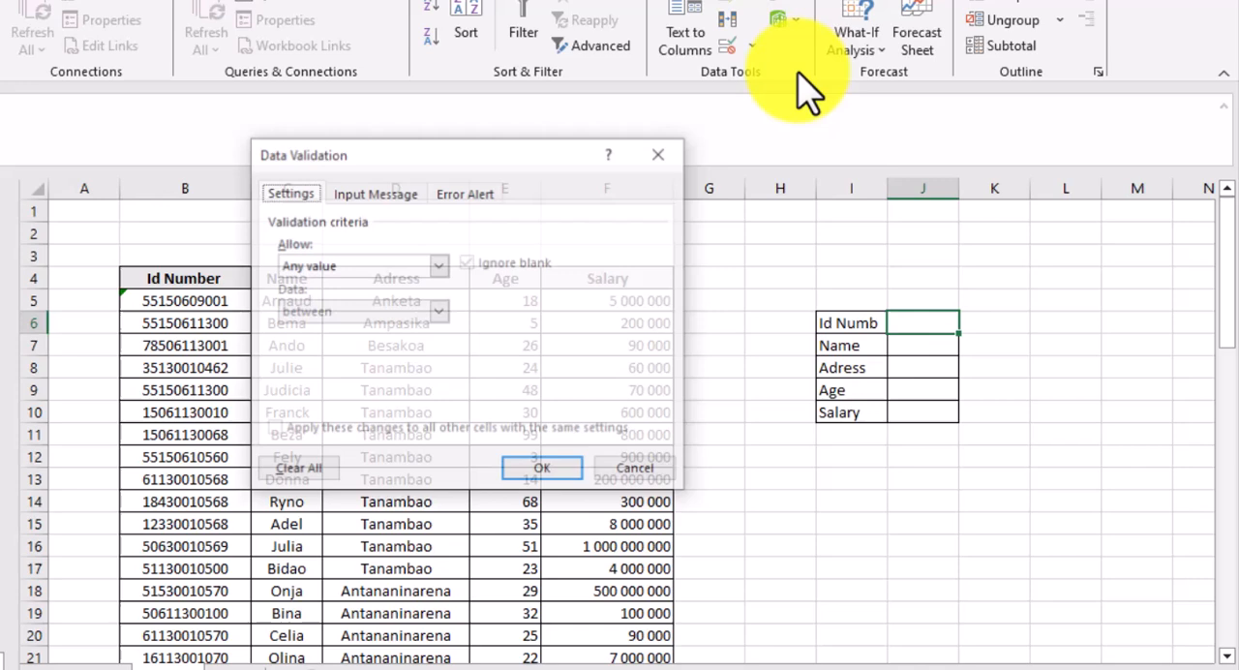
left_click(440, 267)
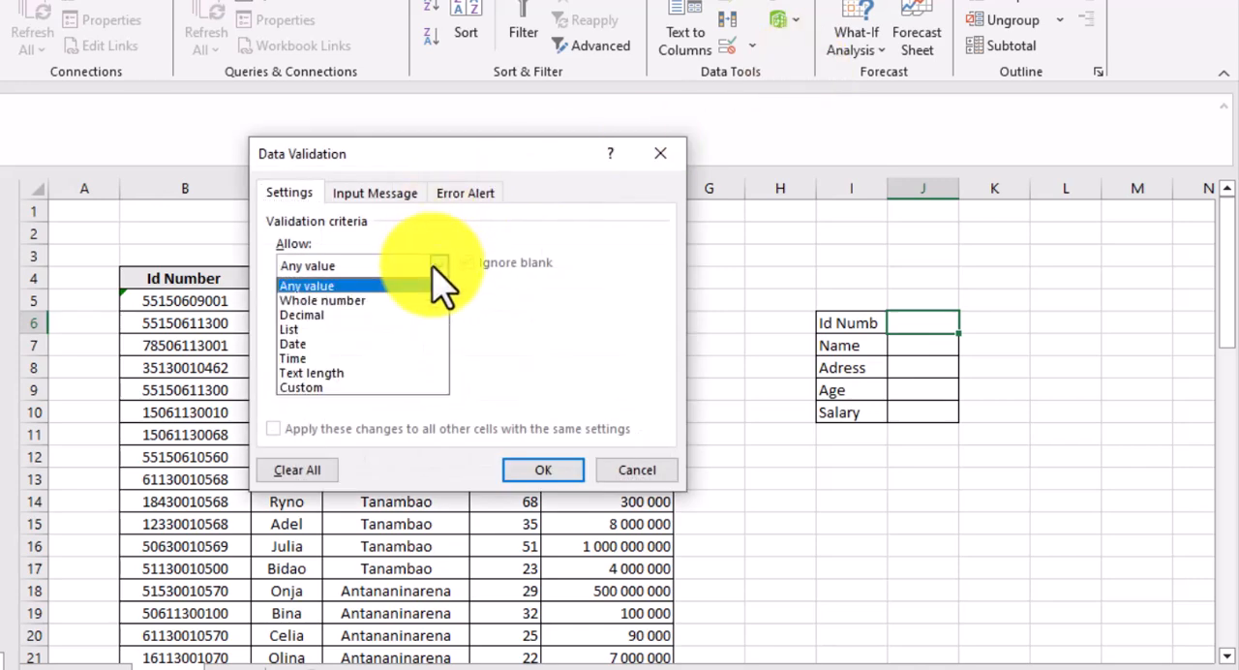
left_click(293, 329)
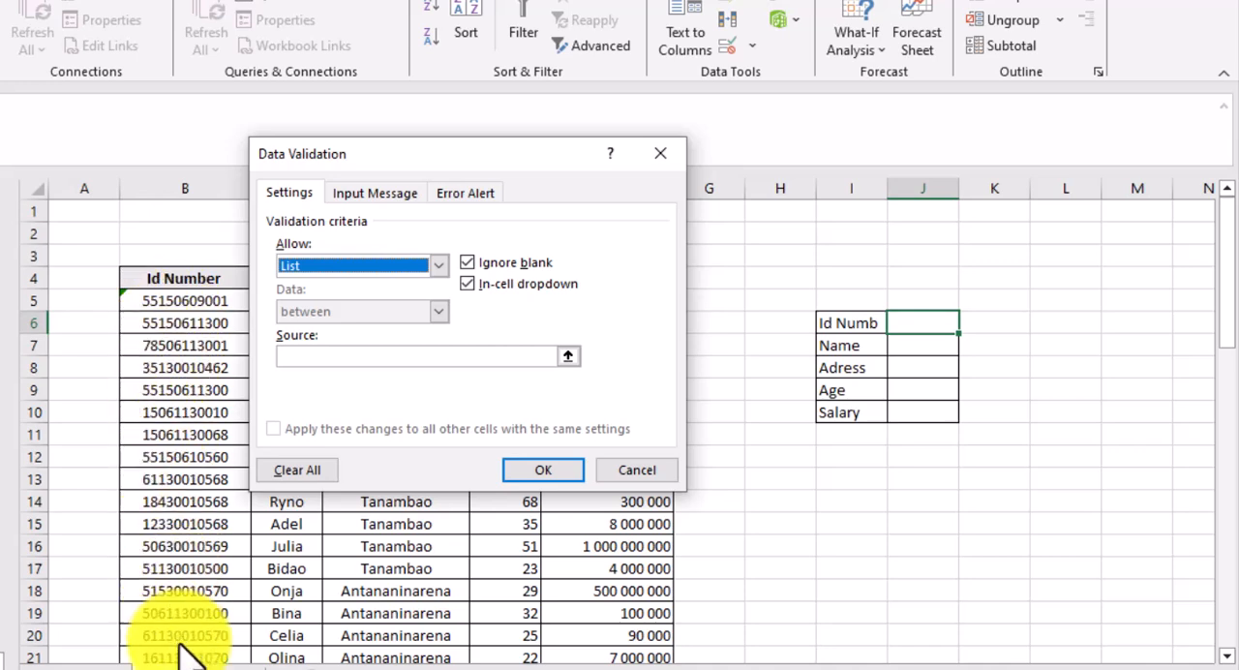
- Use the ID numbers in $B$5:$B$58 as the list source and apply the validation
left_click(568, 356)
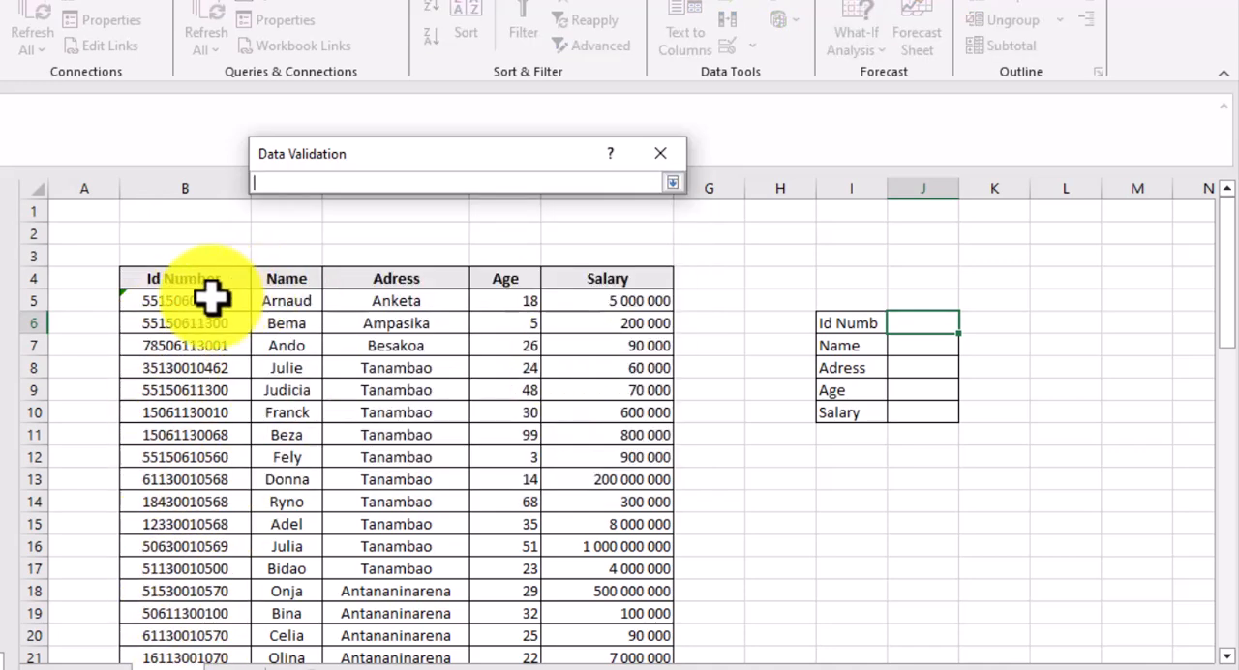
left_click_drag(211, 296, 177, 501)
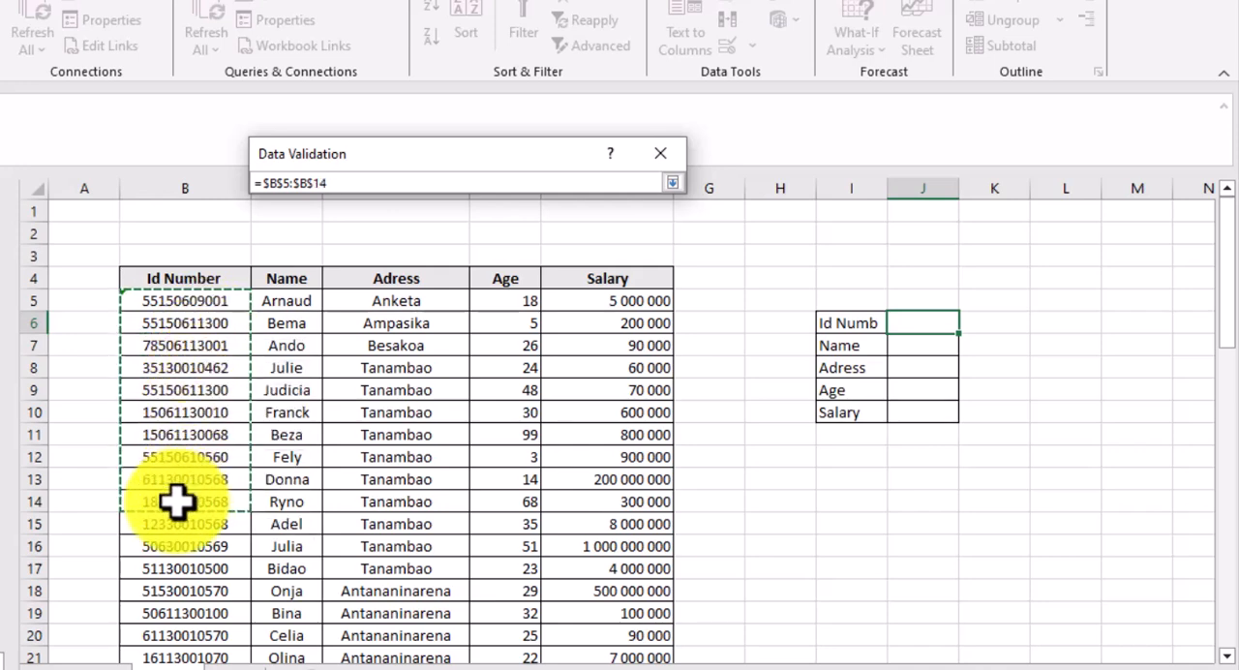
key("ctrl+shift+Down")
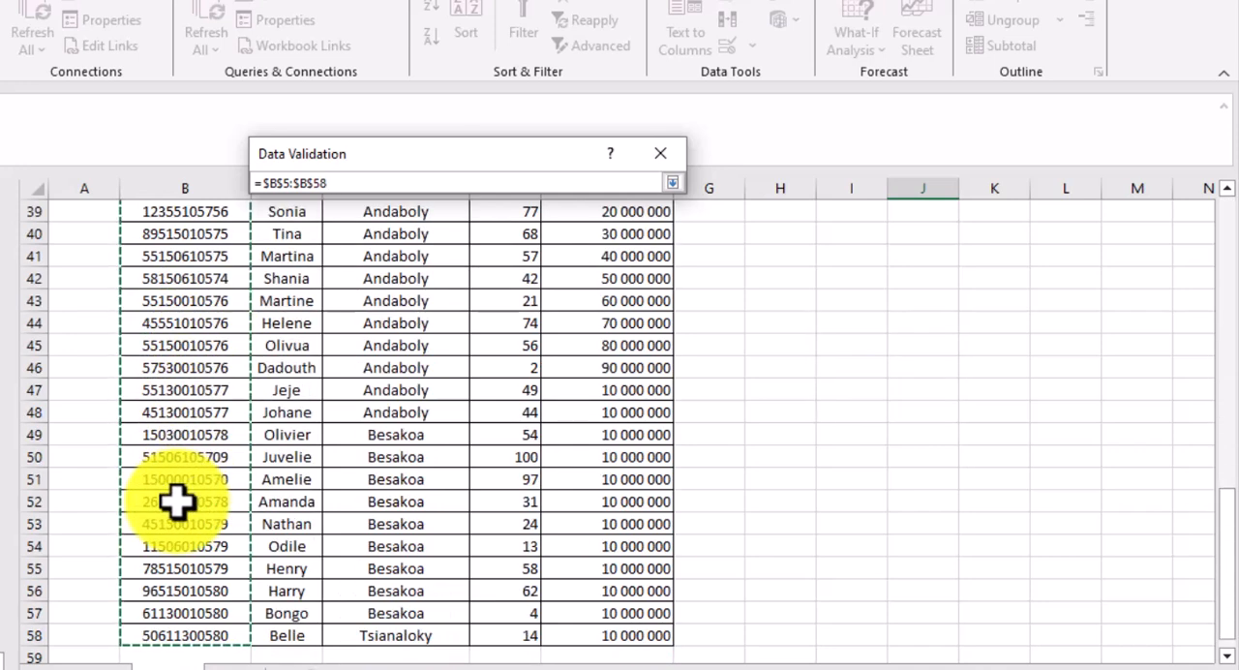
key("Return")
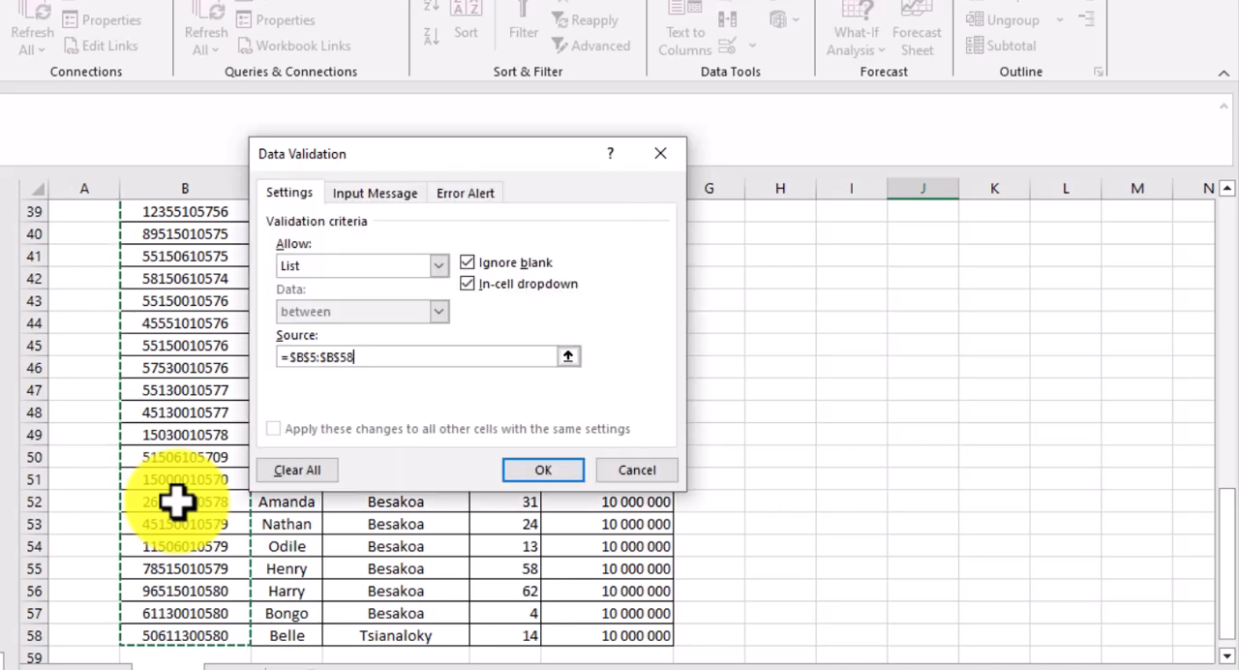
key("Return")
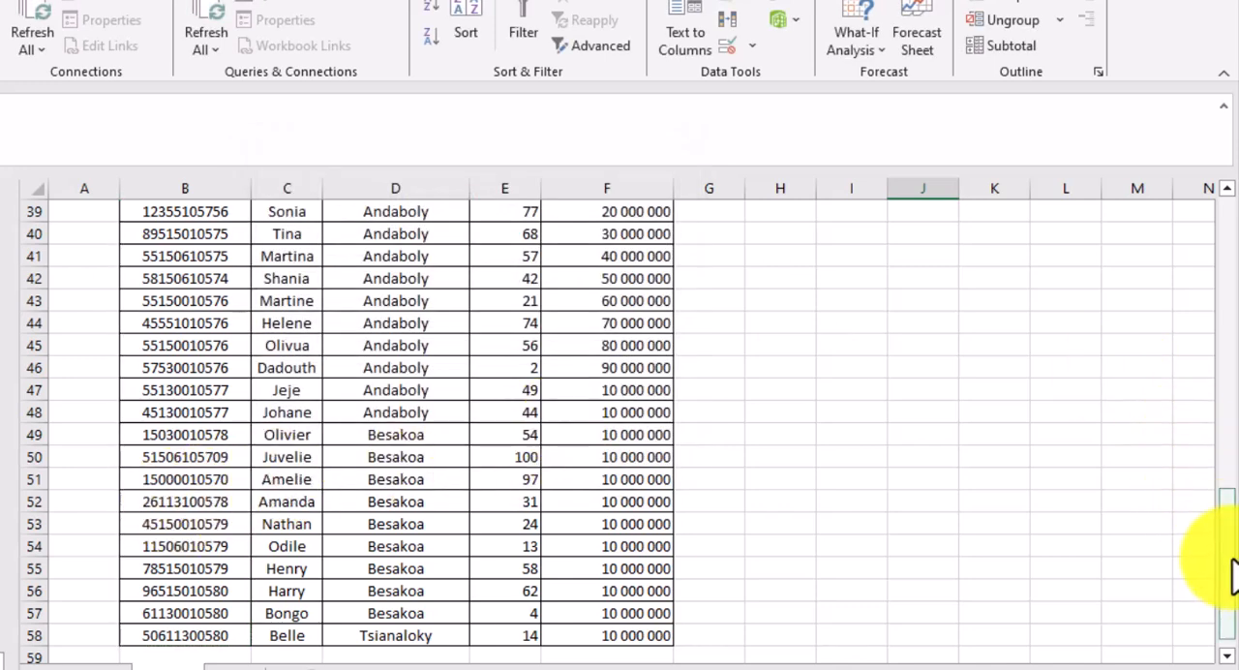
- Choose the ID number from cell B5 in J6's drop-down list and widen column J to fit it
left_click_drag(1230, 571, 1226, 237)
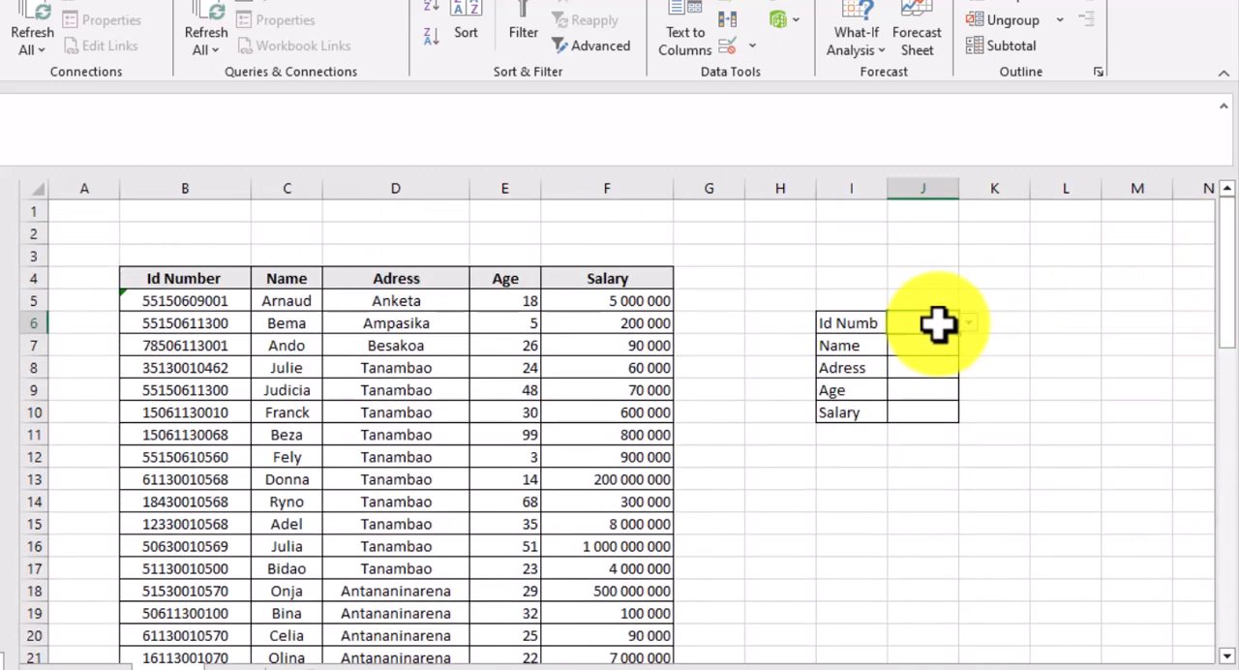
left_click(968, 323)
left_click(933, 356)
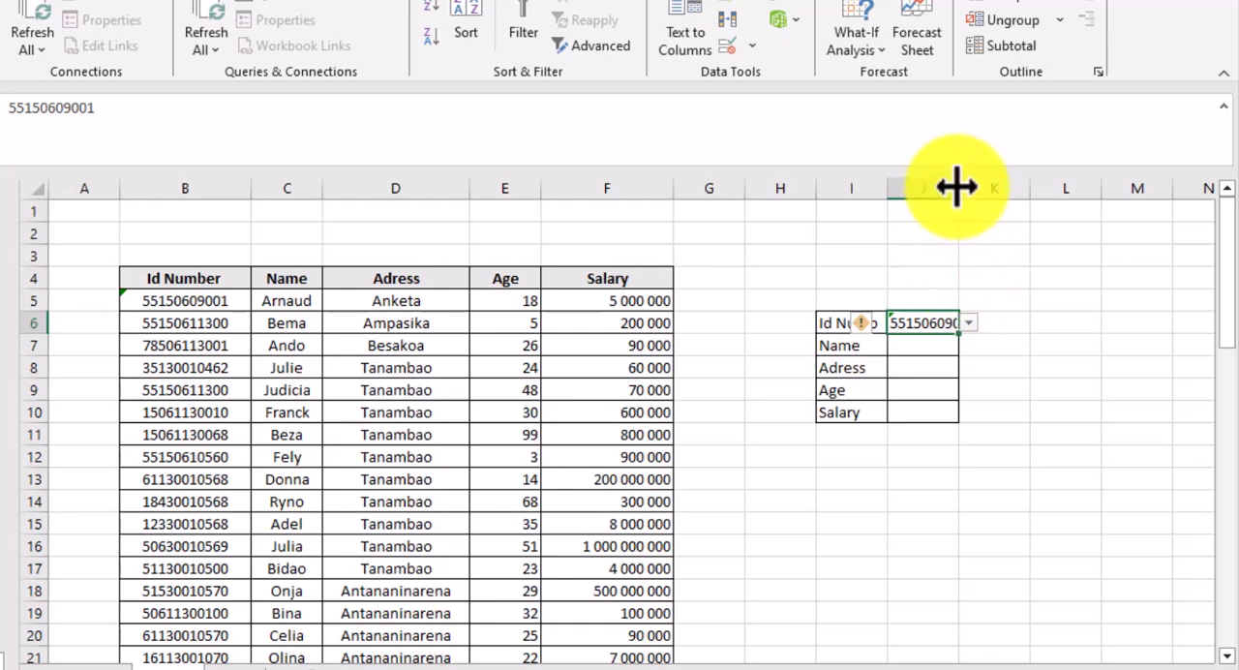
left_click_drag(957, 186, 1012, 192)
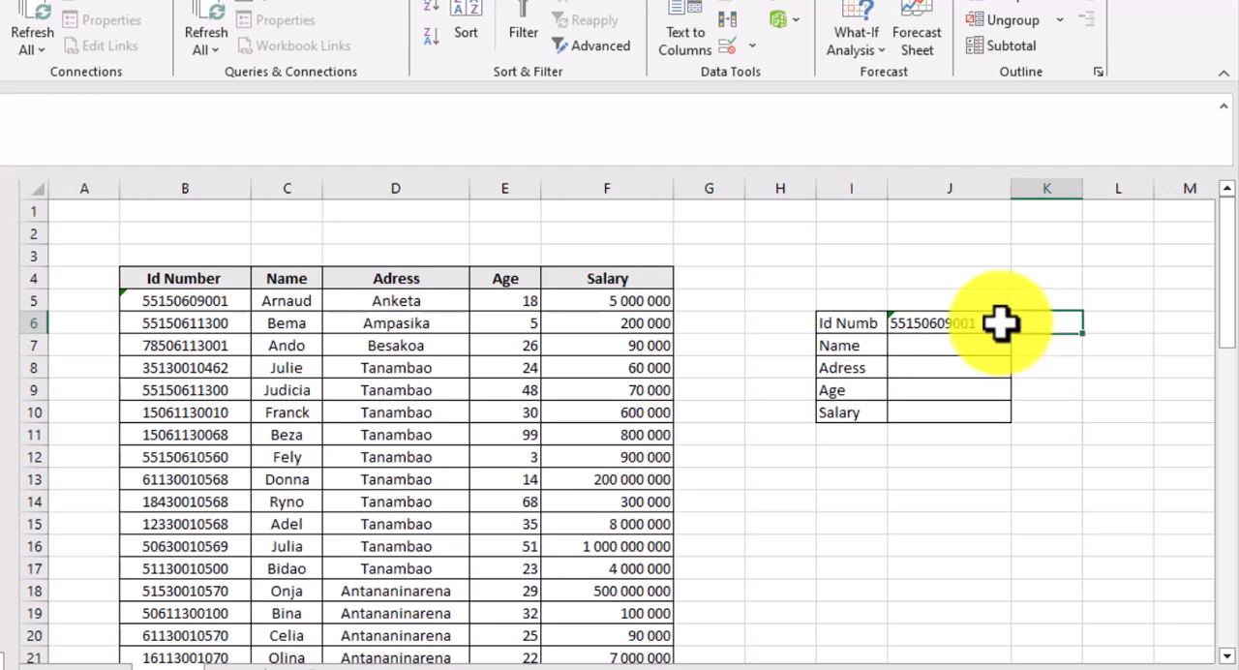
- Try several ID numbers from J6's drop-down list, ending with the one from cell B8
left_click(1022, 324)
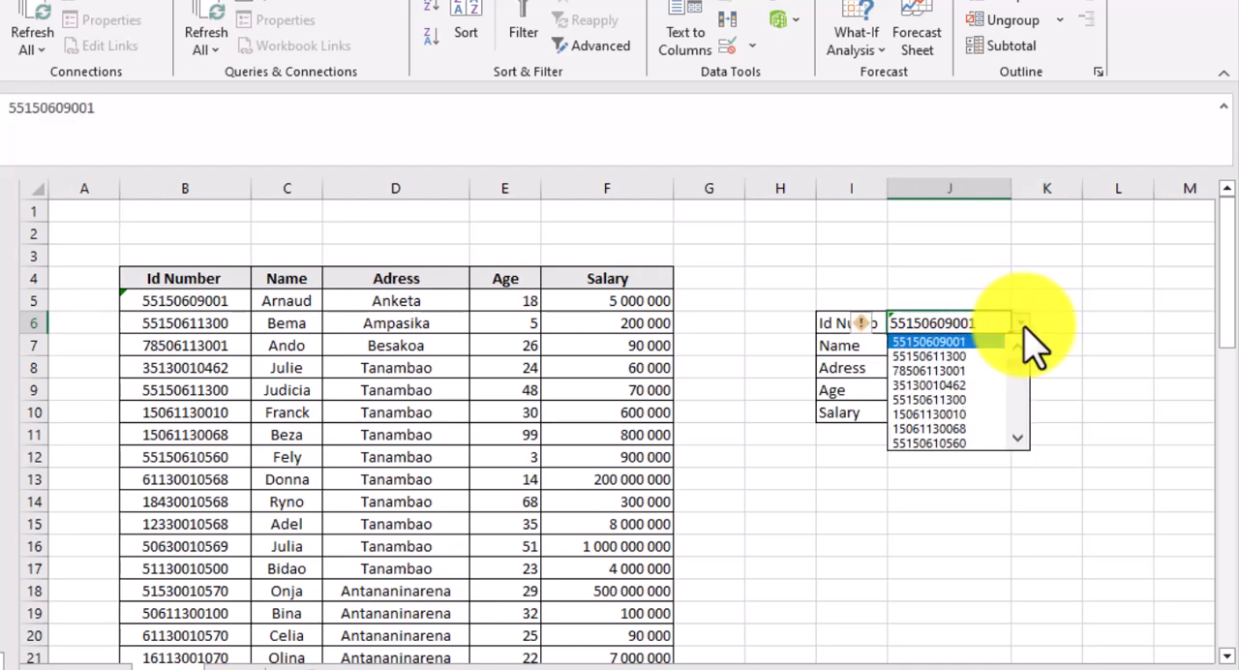
left_click(964, 348)
left_click(931, 345)
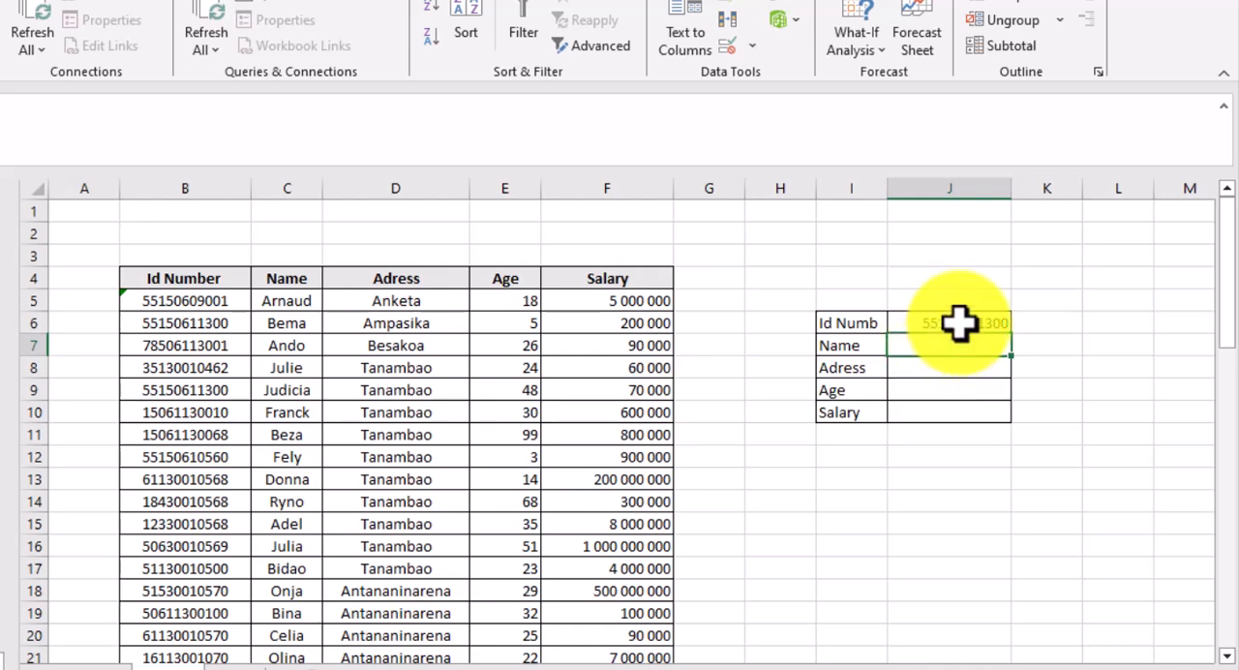
left_click(958, 323)
left_click(1022, 324)
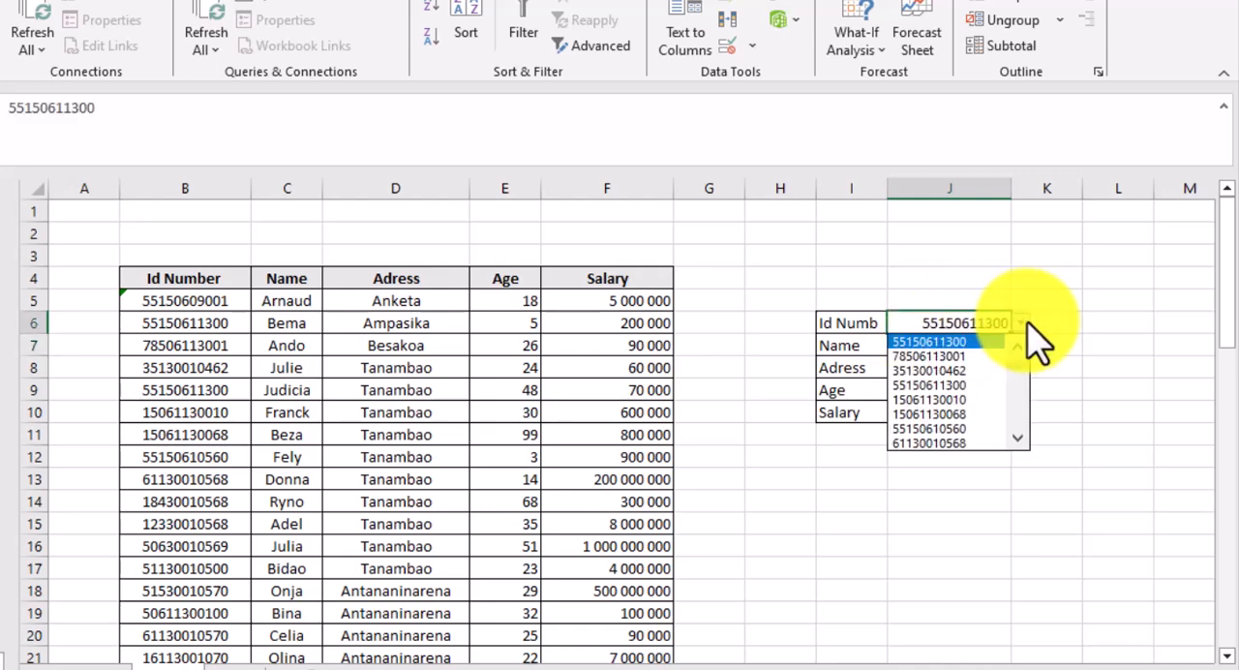
left_click(947, 357)
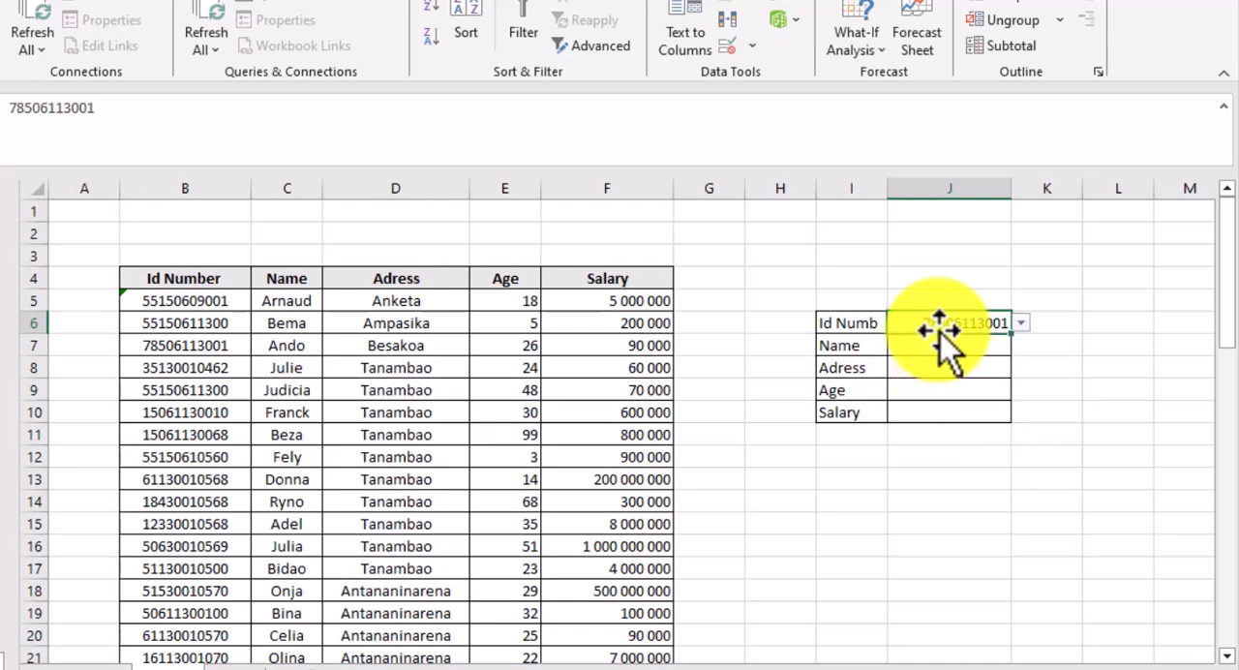
left_click(1020, 325)
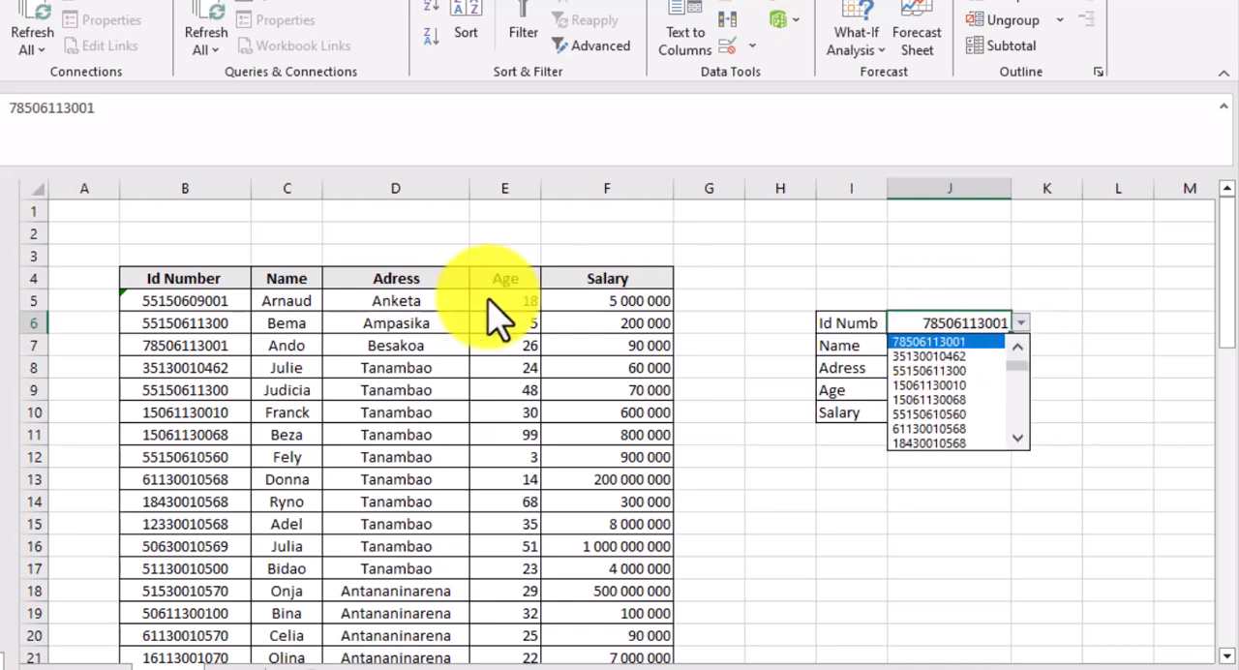
left_click(931, 356)
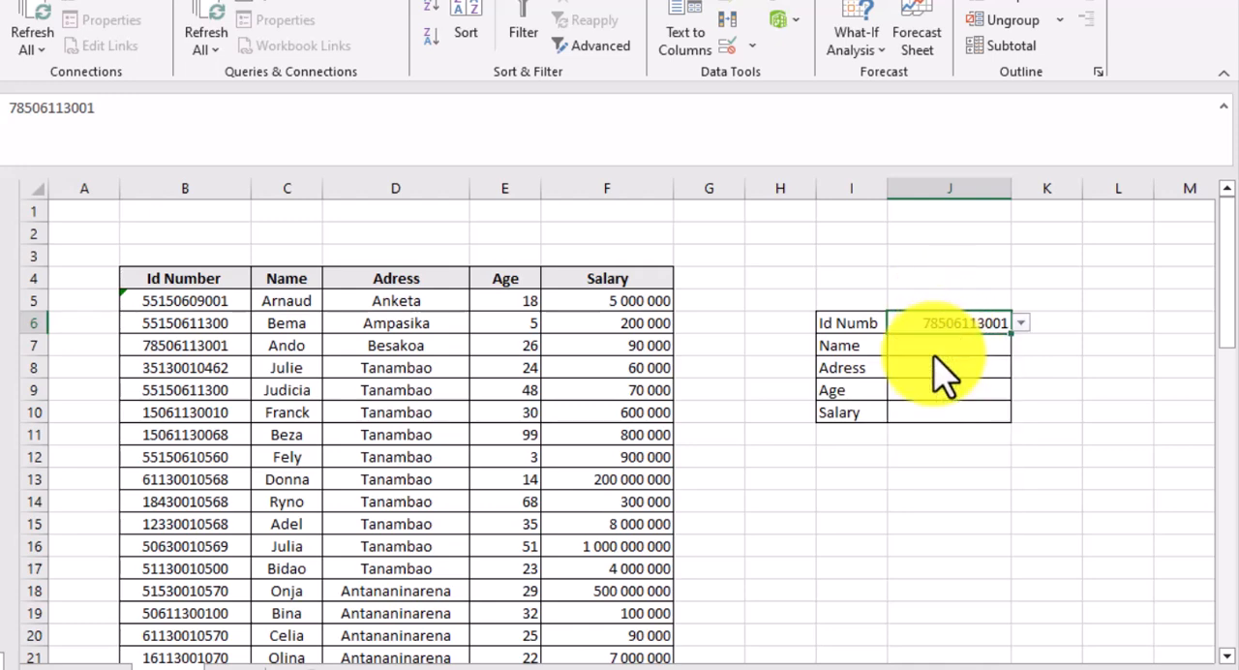
- Start an INDEX formula in the Name cell J7 with the absolute array $B$4:$F$58
left_click(902, 344)
type("=")
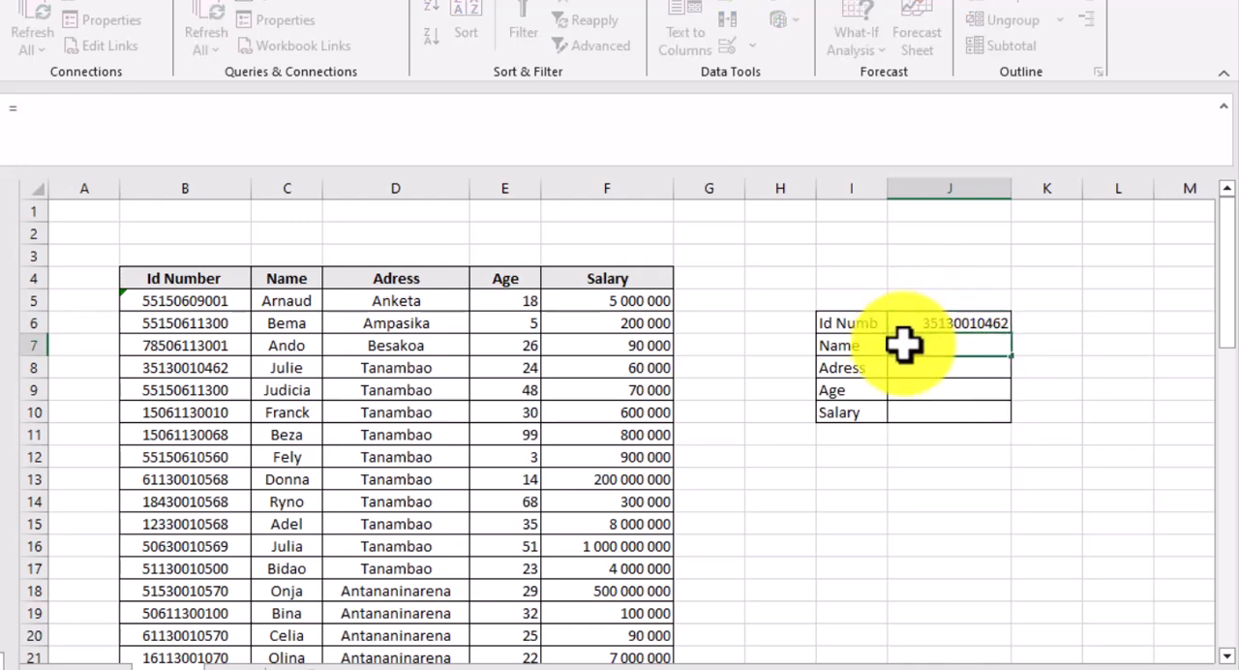
type("index")
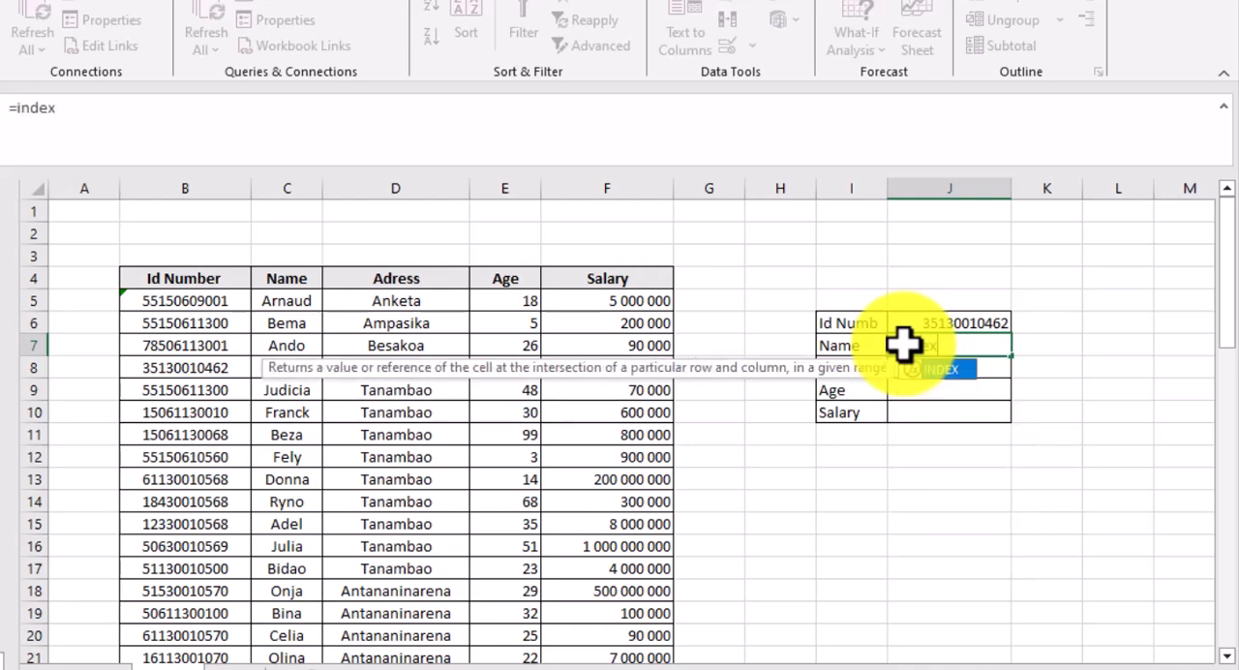
type("(")
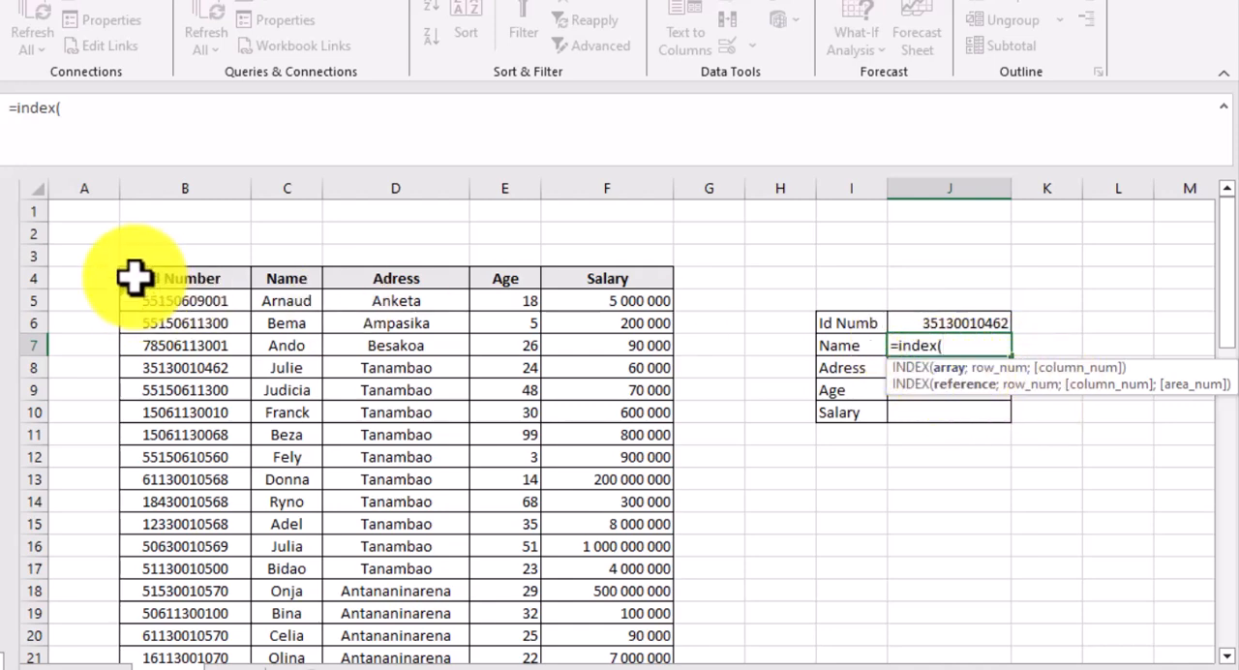
left_click_drag(134, 278, 612, 489)
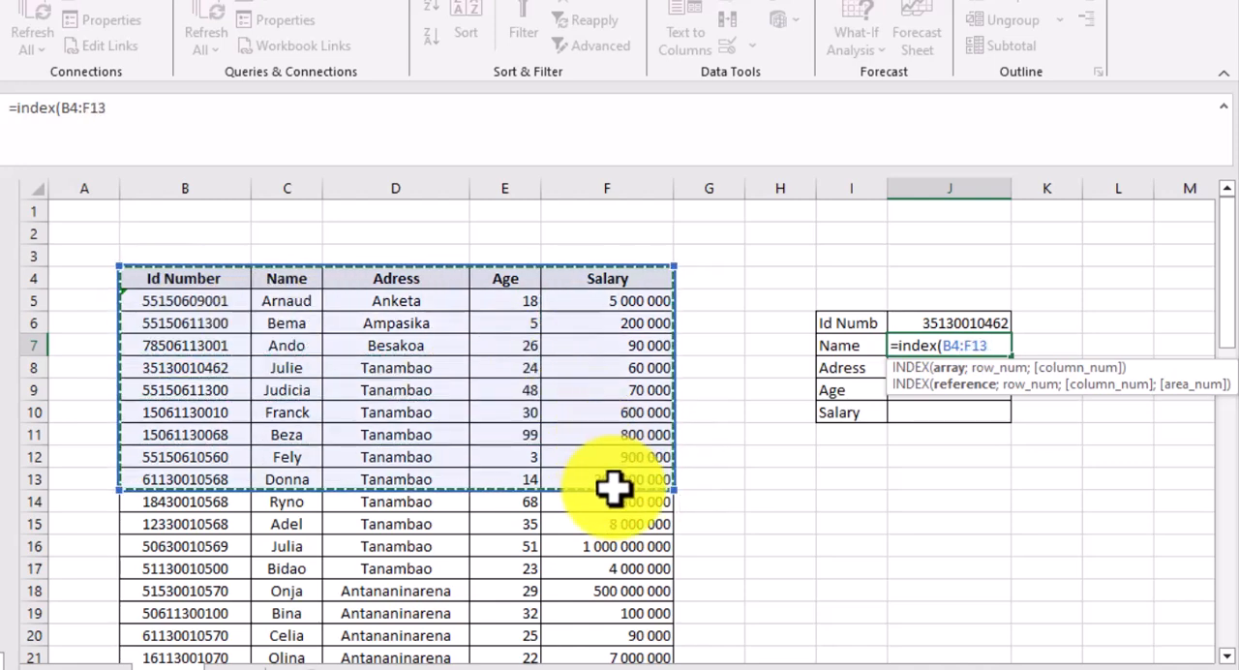
key("ctrl+shift+Down")
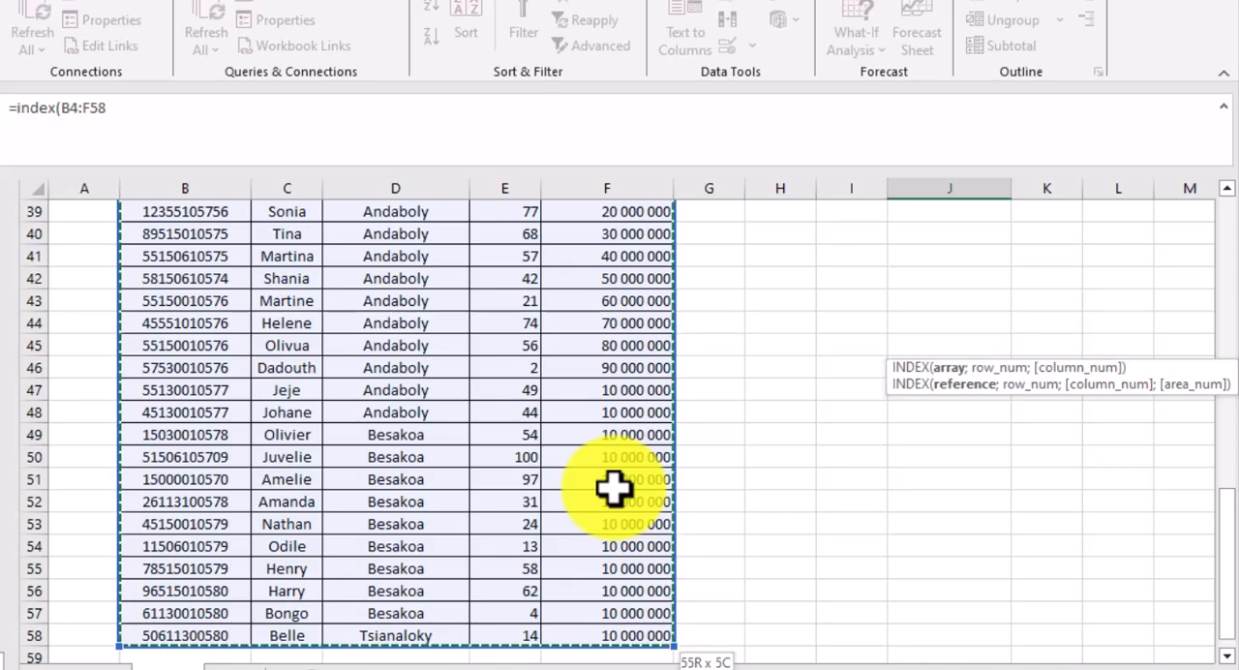
key("F4")
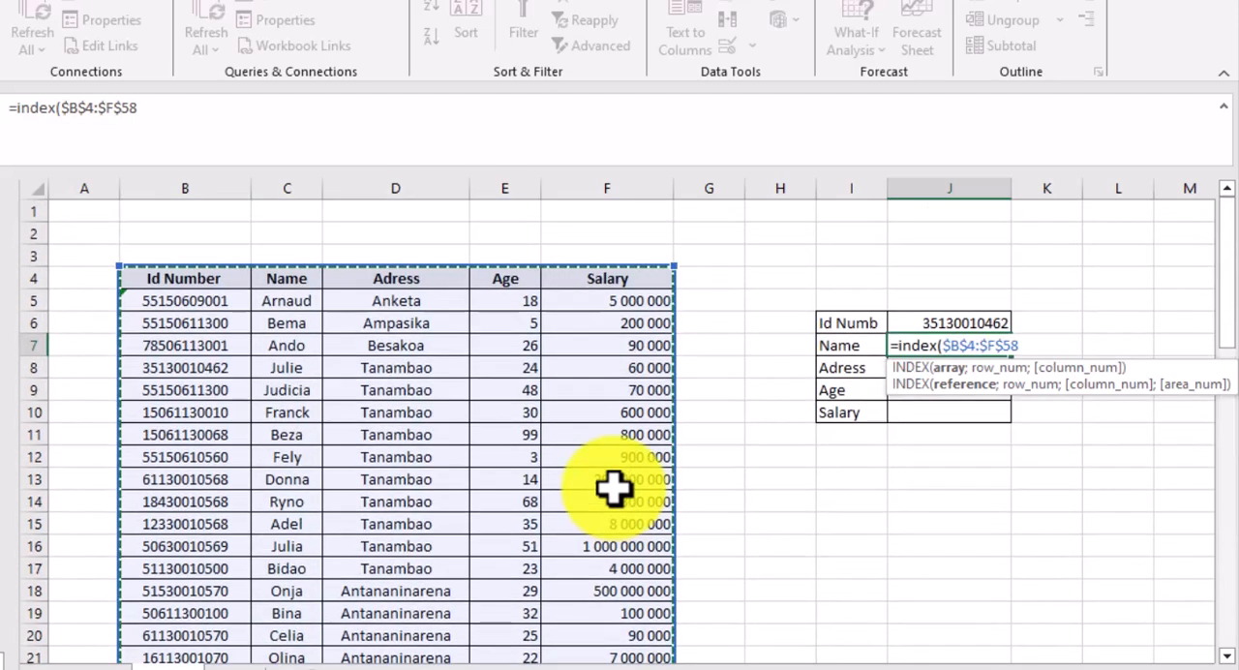
- Add a MATCH for the row number that looks up $J$6 in $B$4:$B$58 with exact match type 0
type(";")
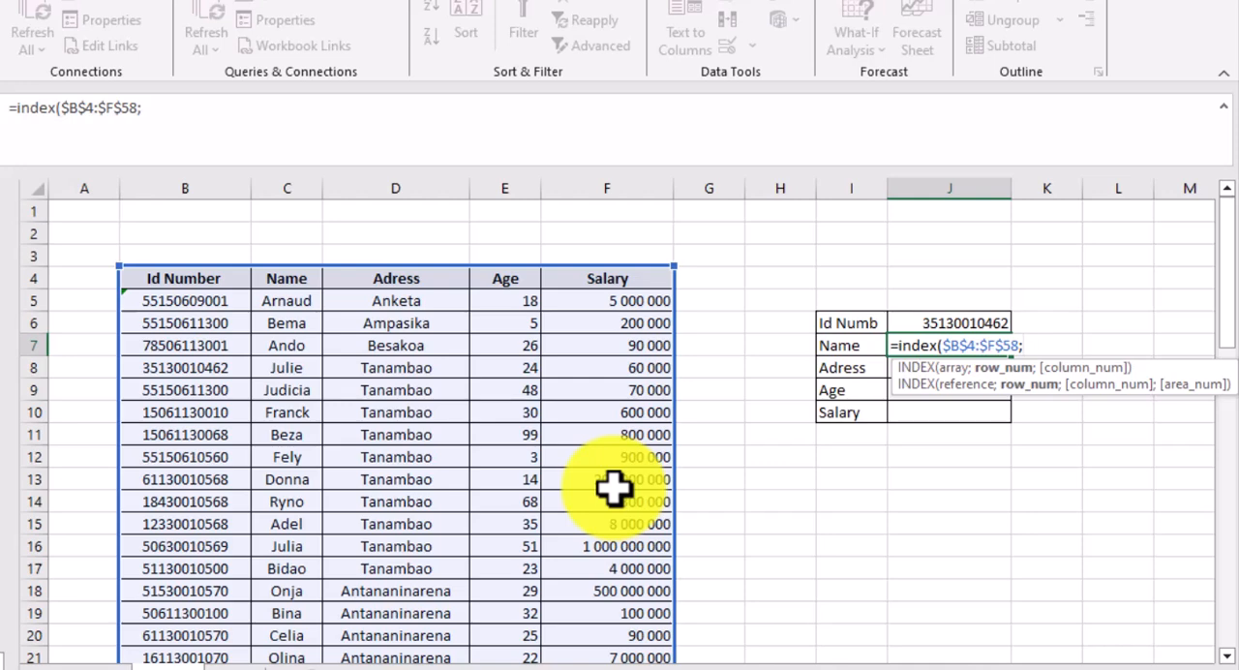
type("matc")
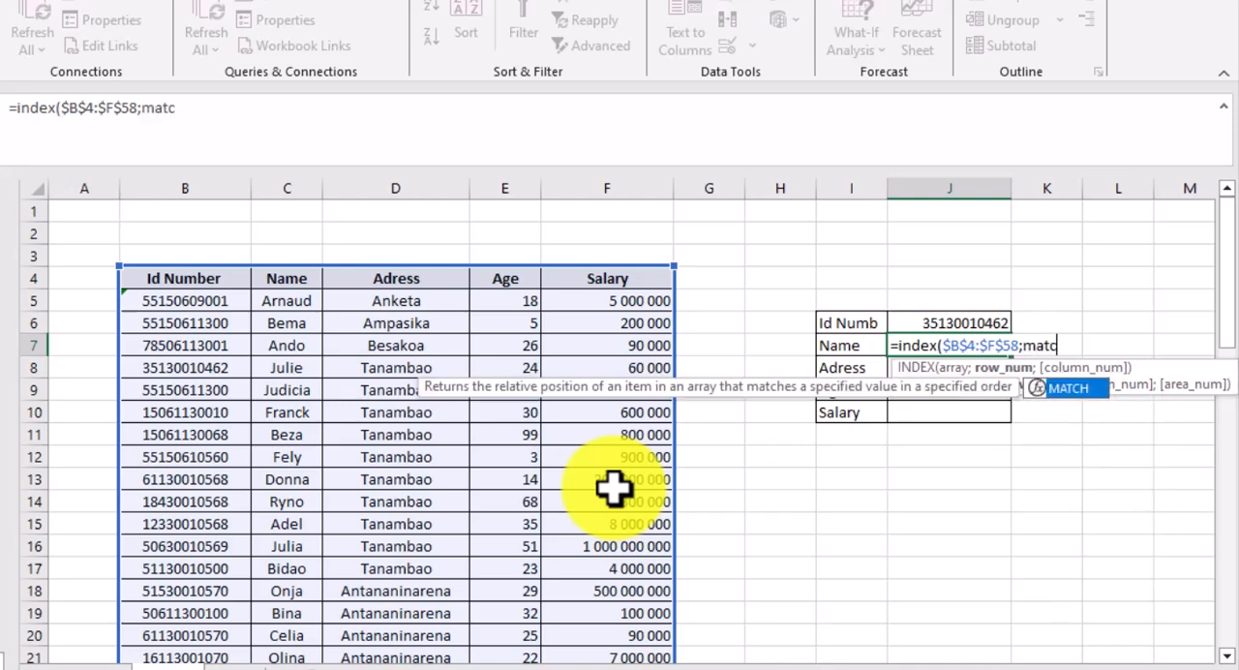
type("h(")
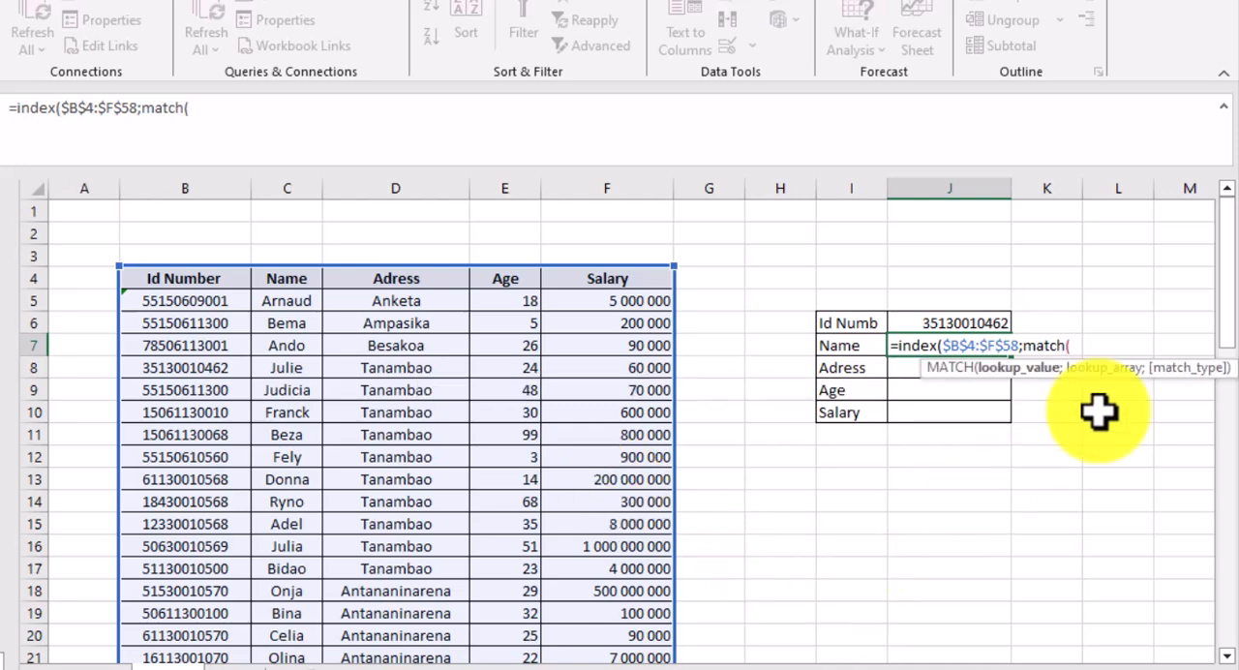
left_click(956, 326)
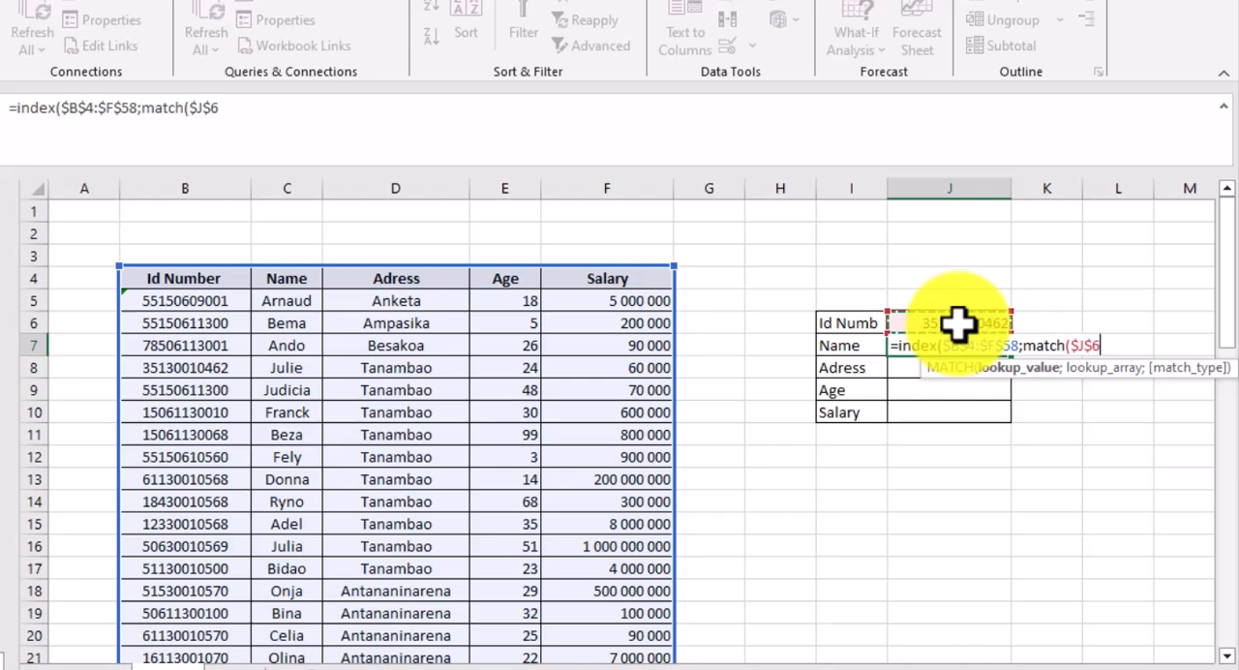
type(";")
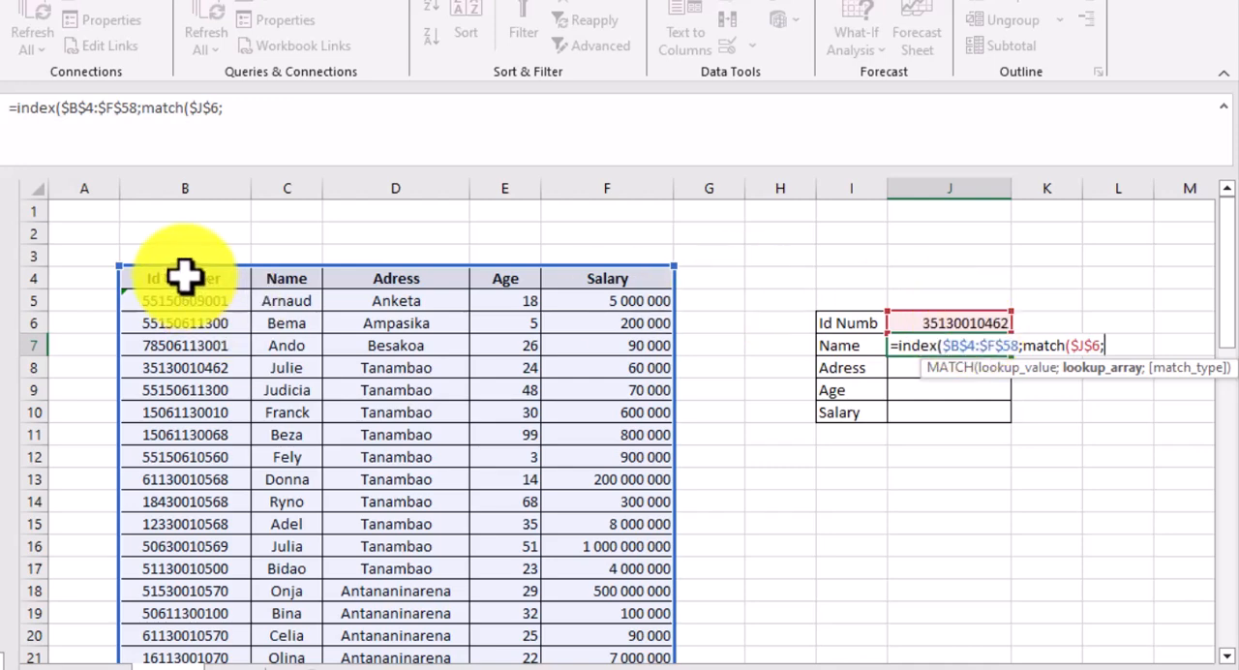
left_click_drag(183, 277, 181, 606)
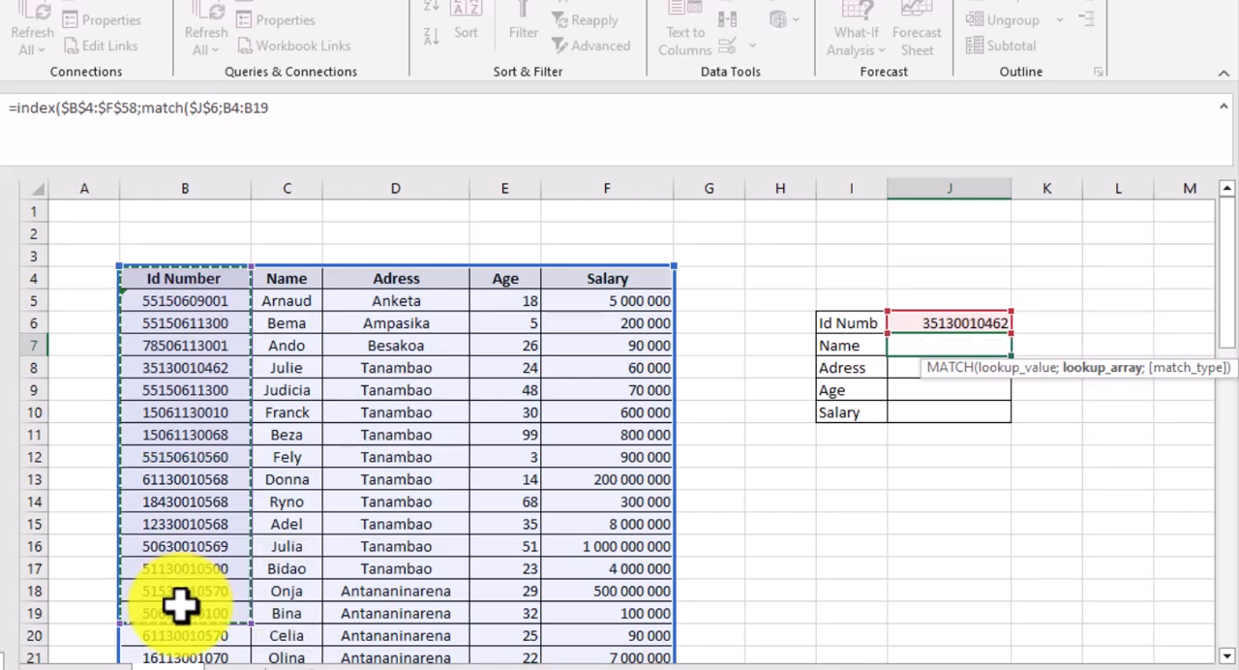
key("ctrl+shift+Down")
key("F4")
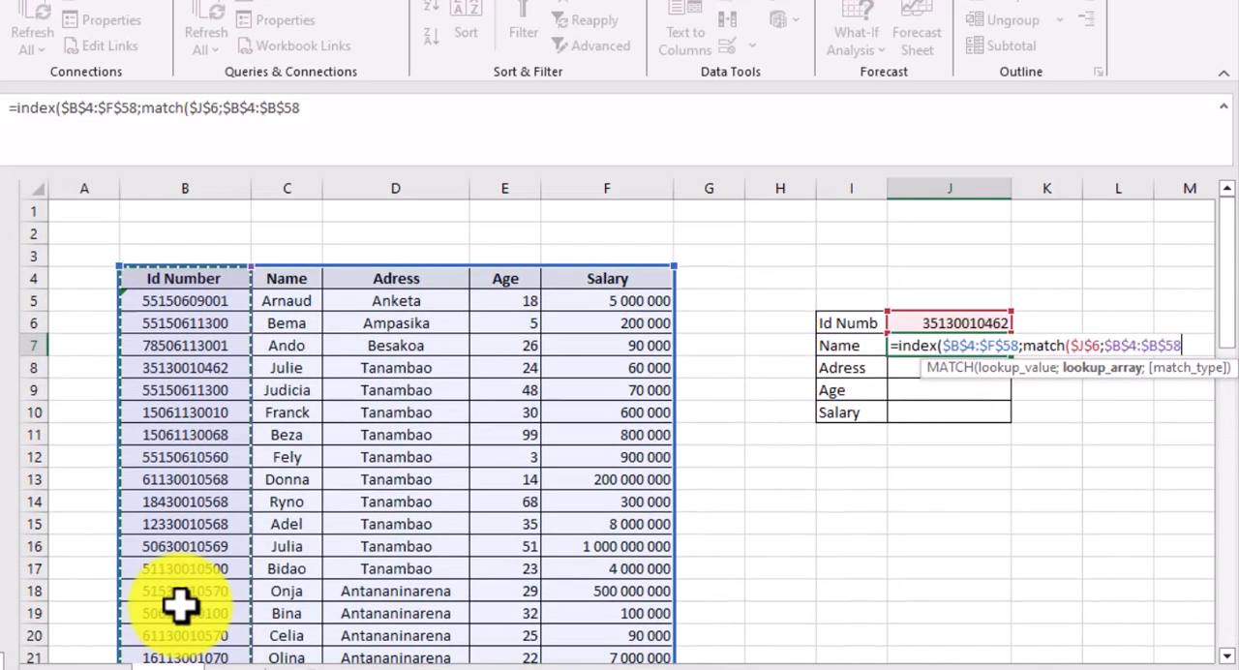
type(";")
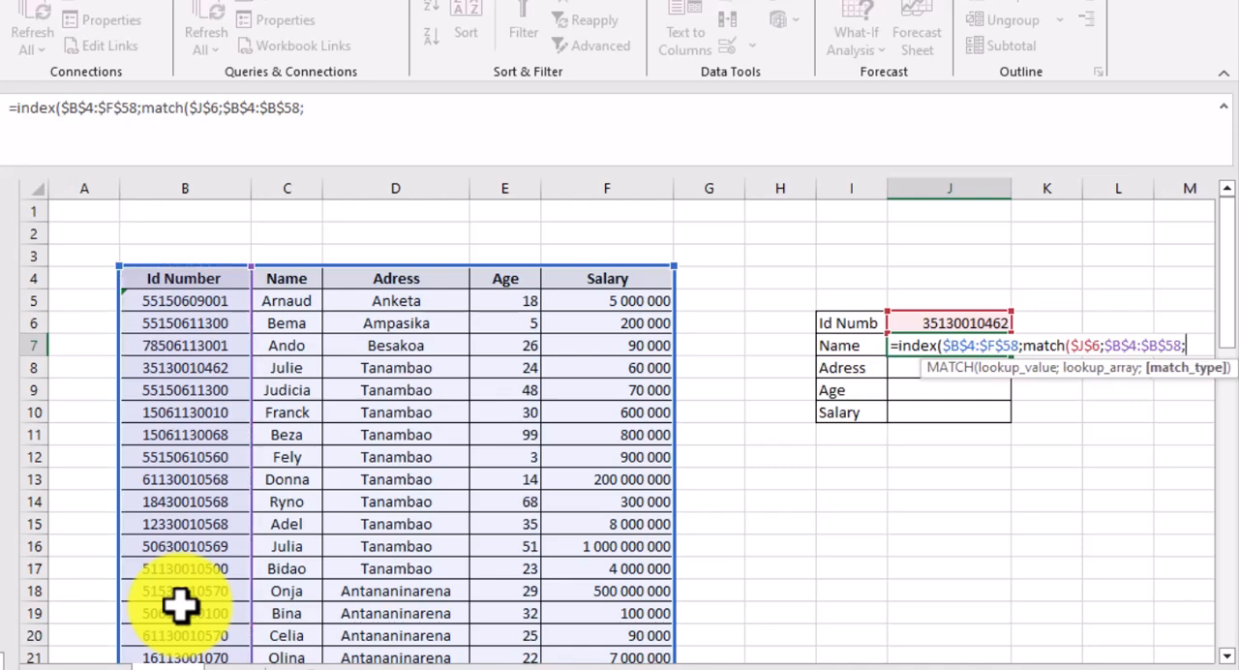
type("0")
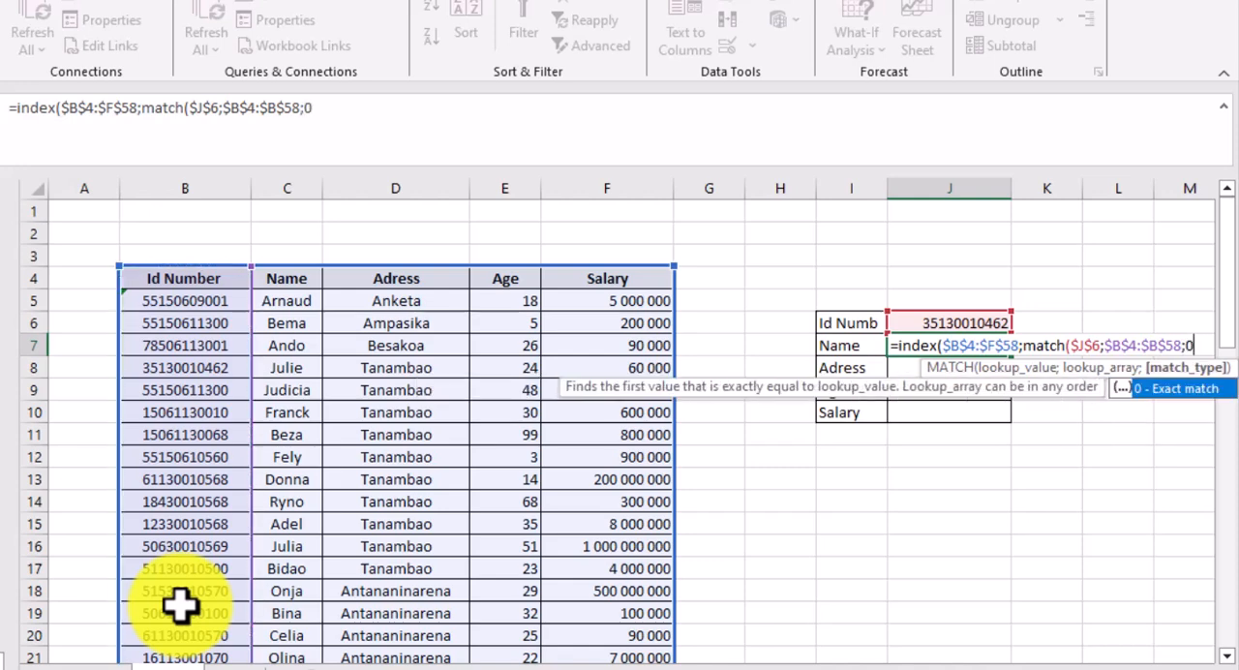
type(")")
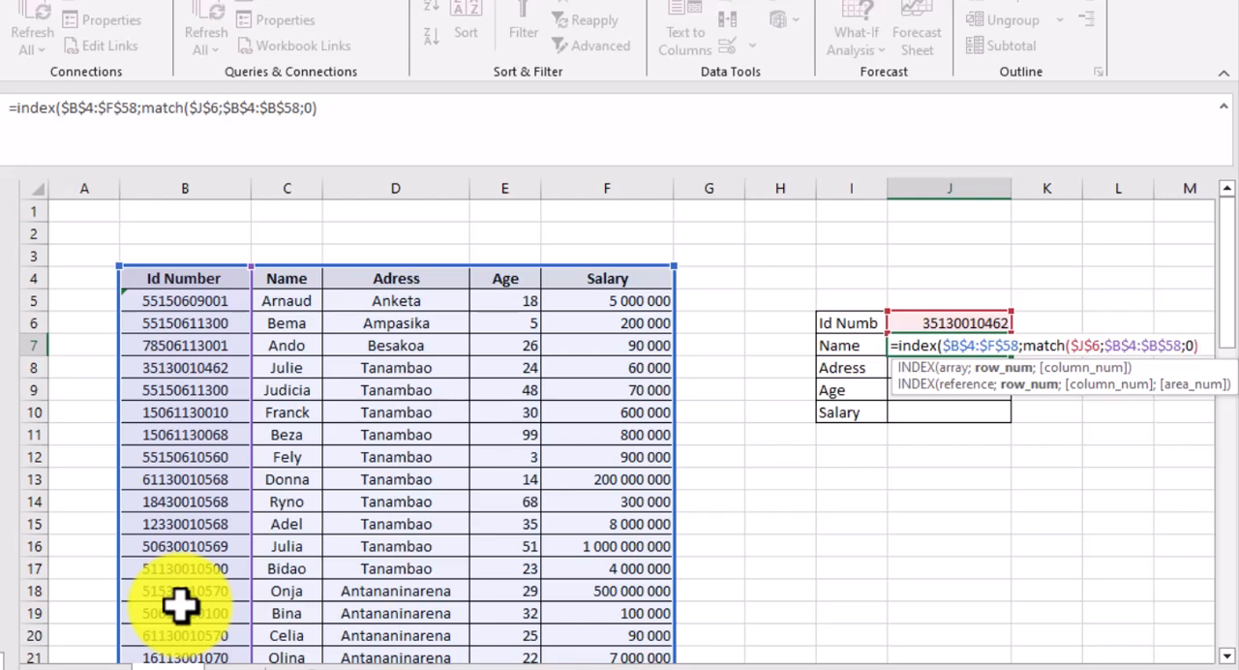
type(";")
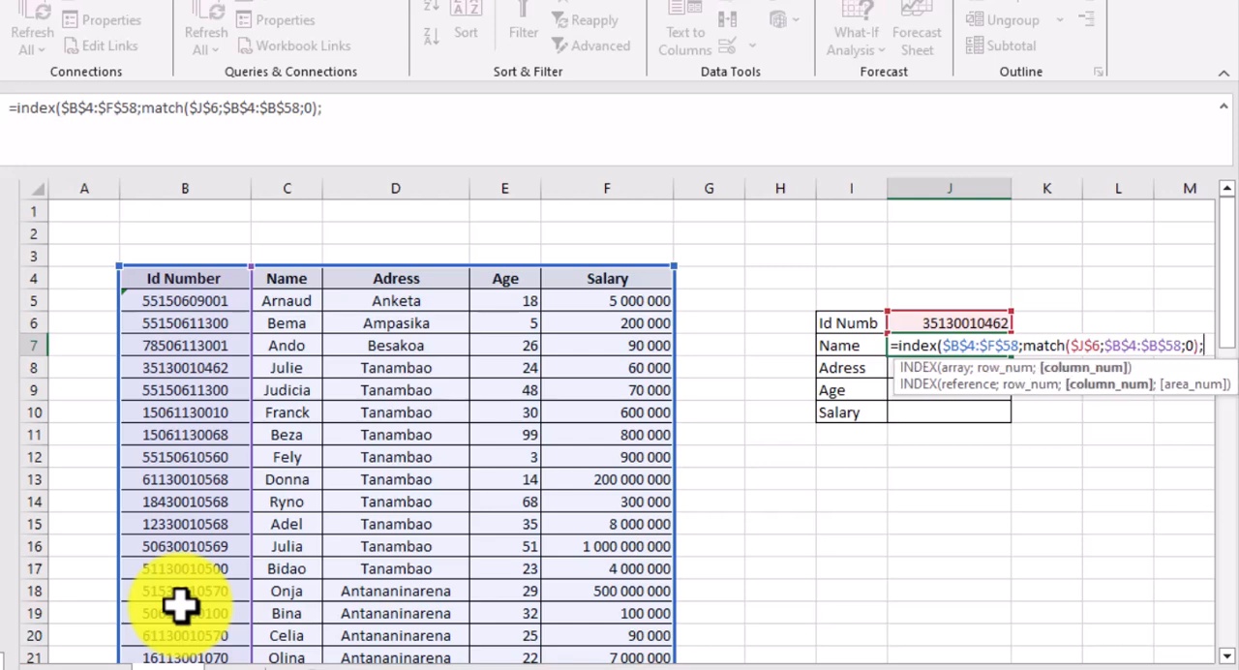
type("match")
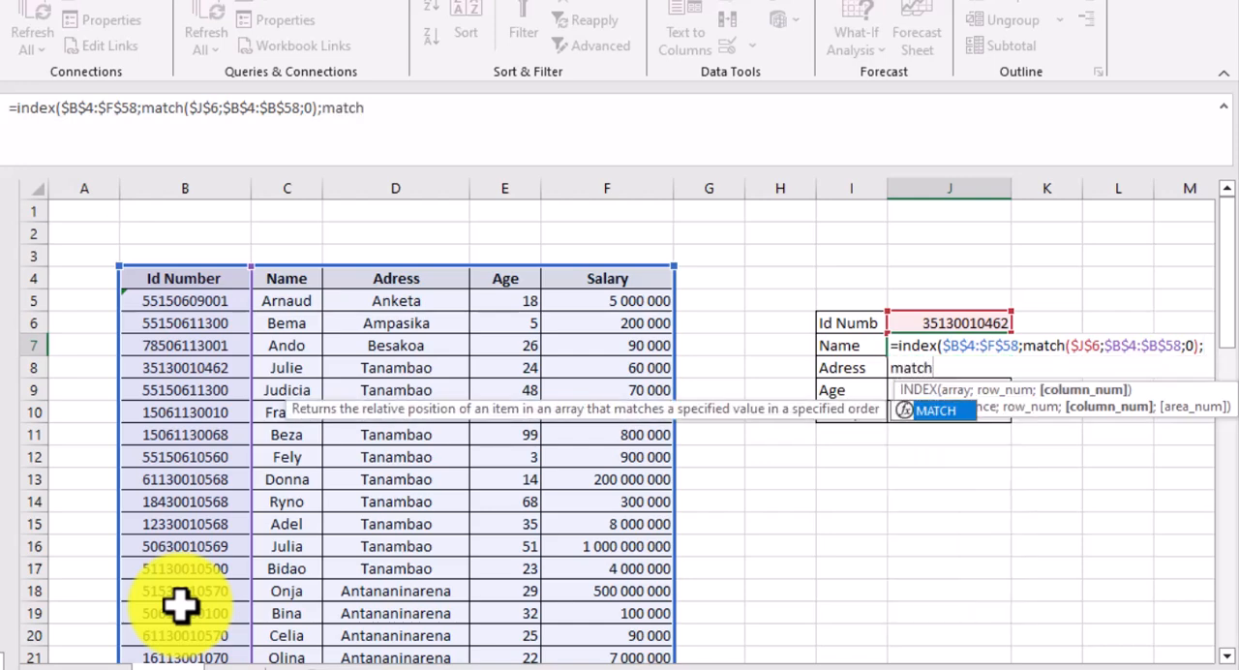
type("(")
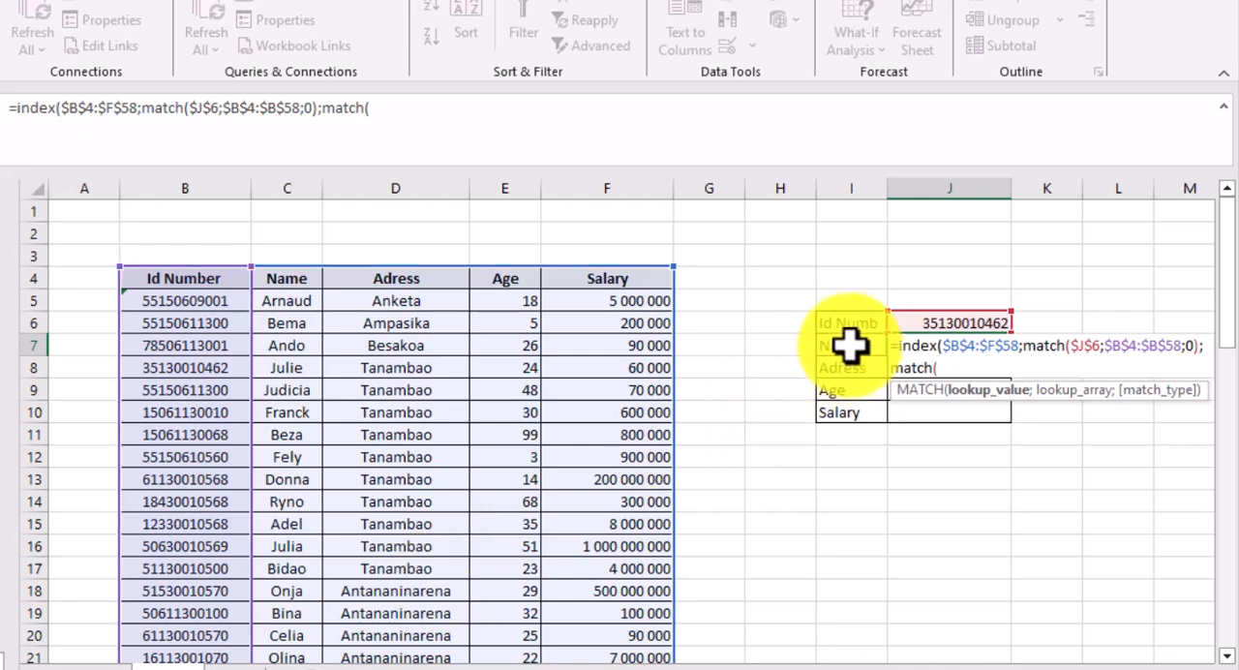
- Complete the J7 formula with a column-number MATCH of $I$7:$I$10 in the headers $B$4:$F$4, using match type 0
left_click_drag(849, 345, 849, 407)
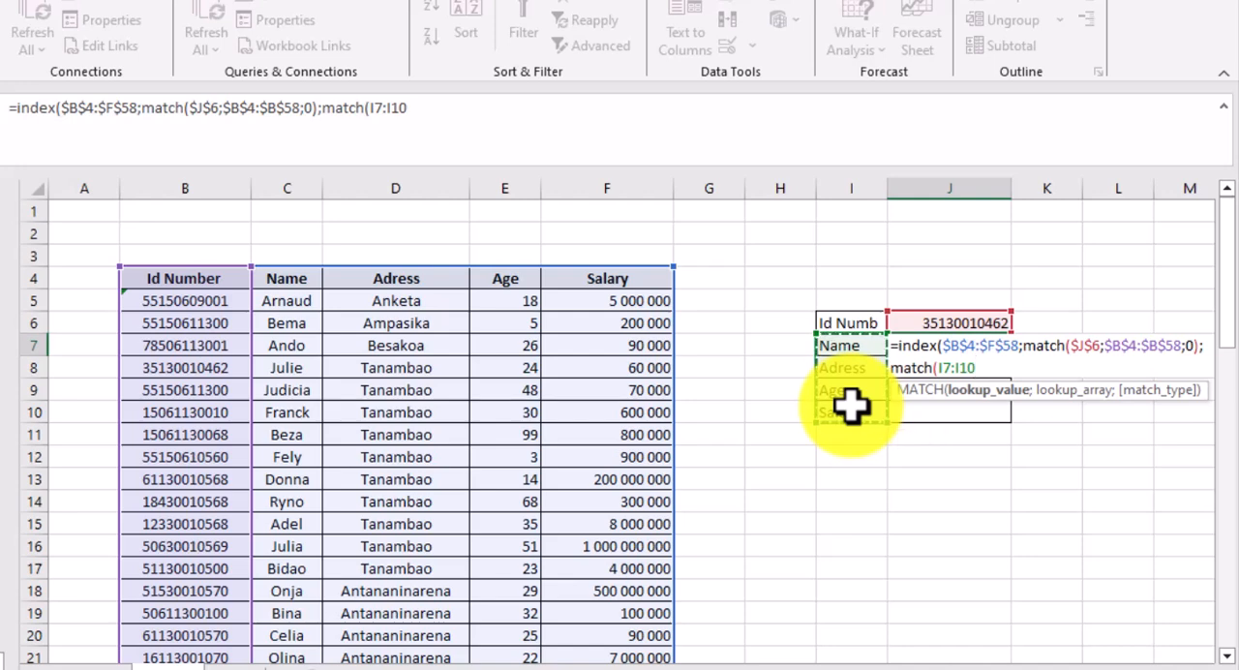
key("F4")
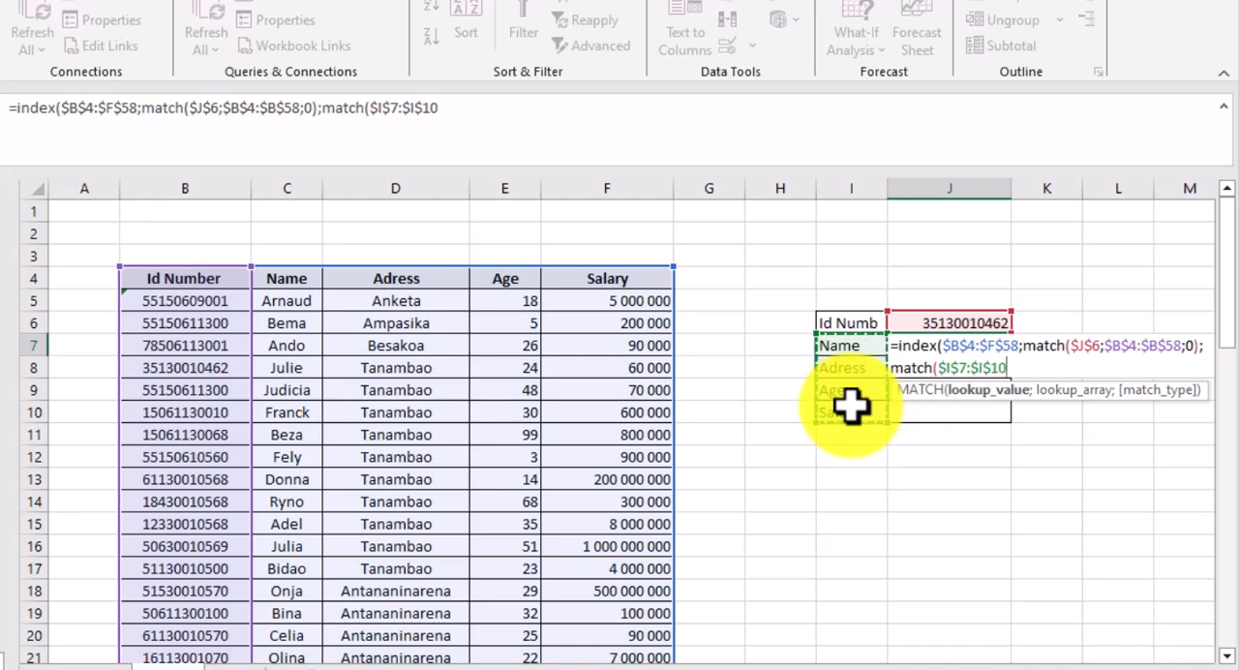
type(";")
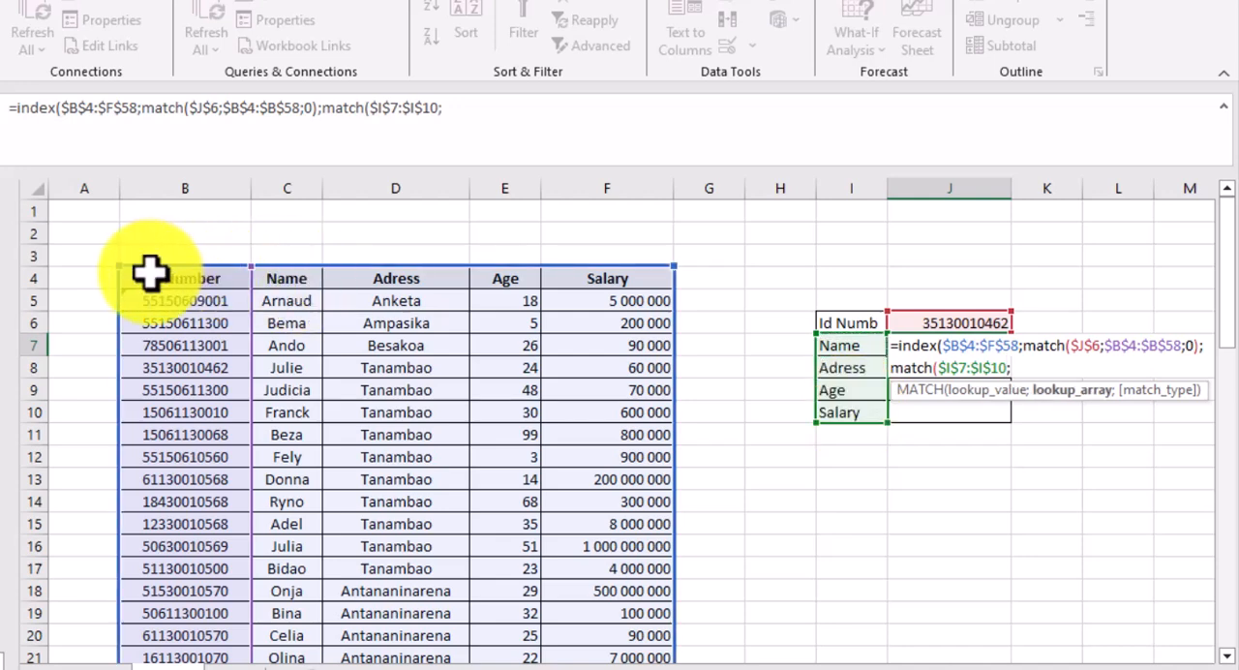
left_click_drag(150, 280, 608, 285)
key("F4")
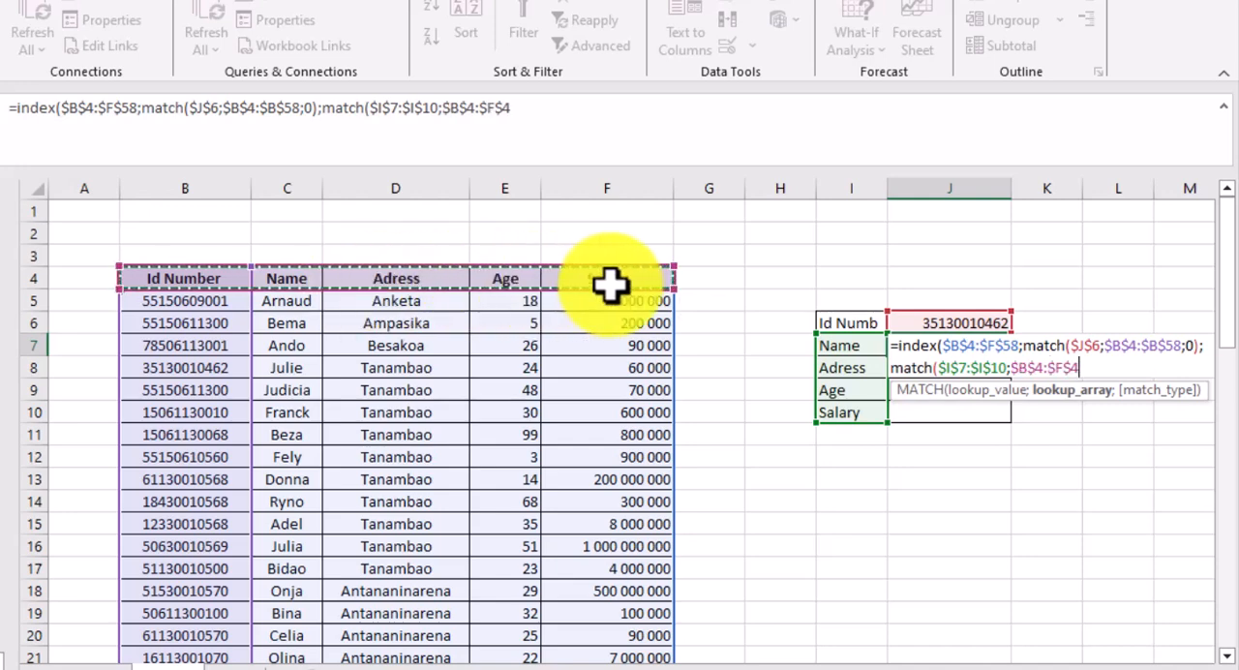
type(";0")
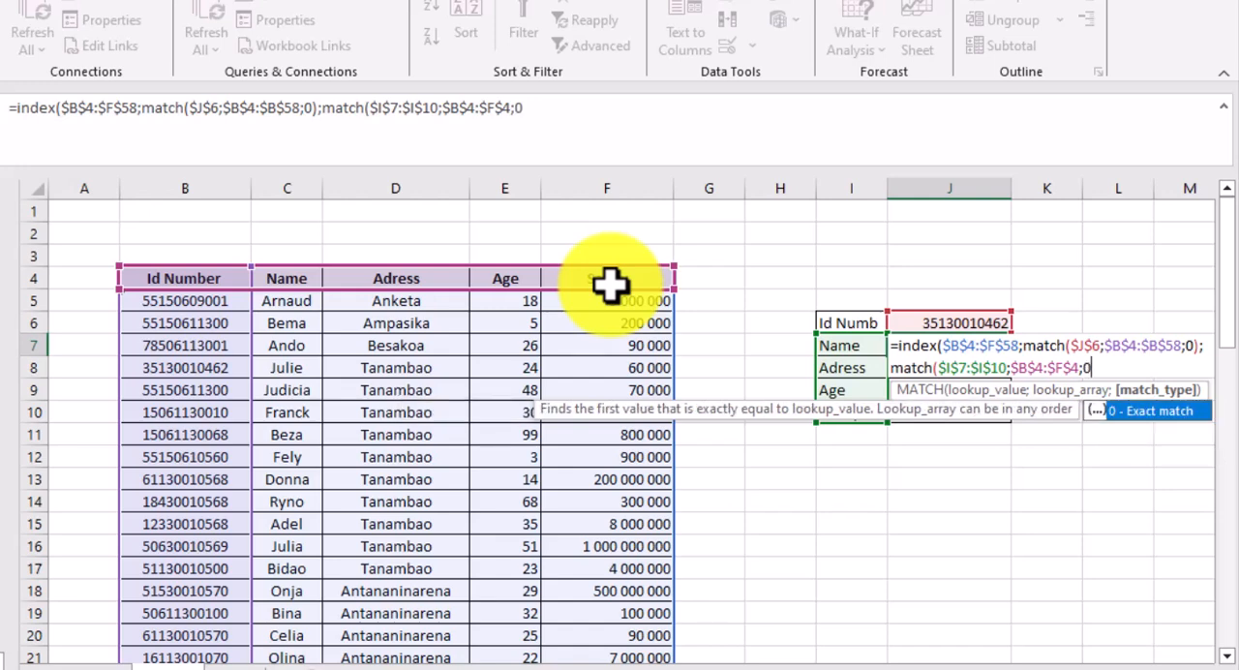
type("))")
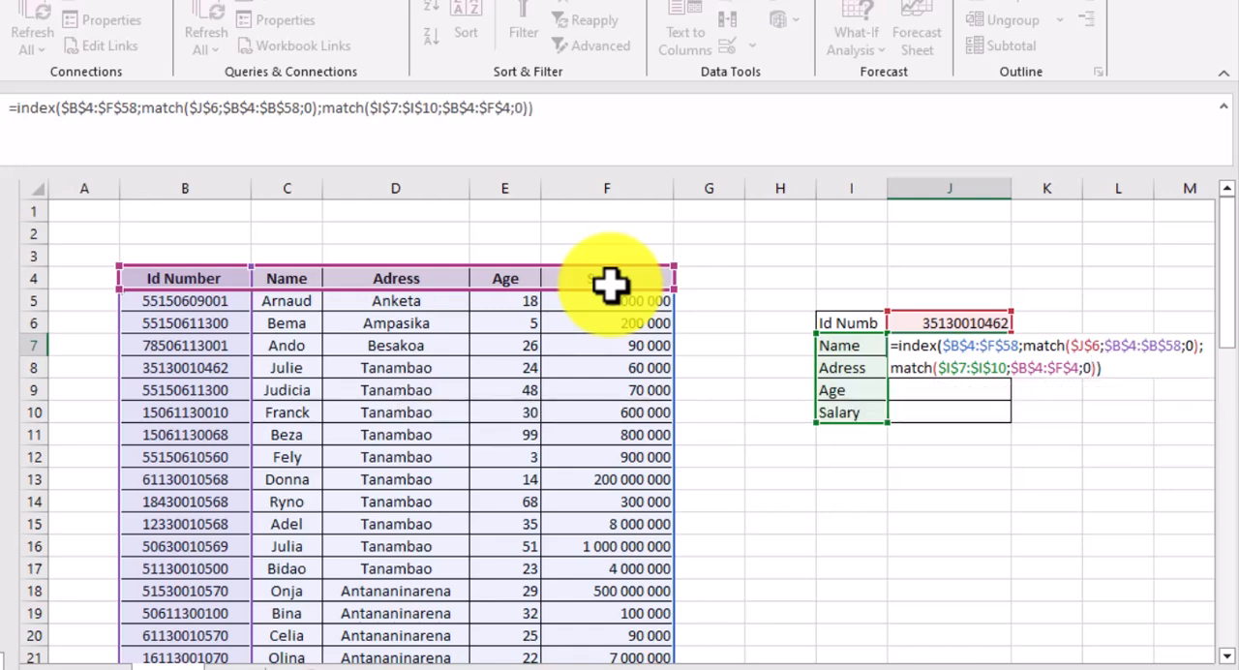
type(")")
key("Return")
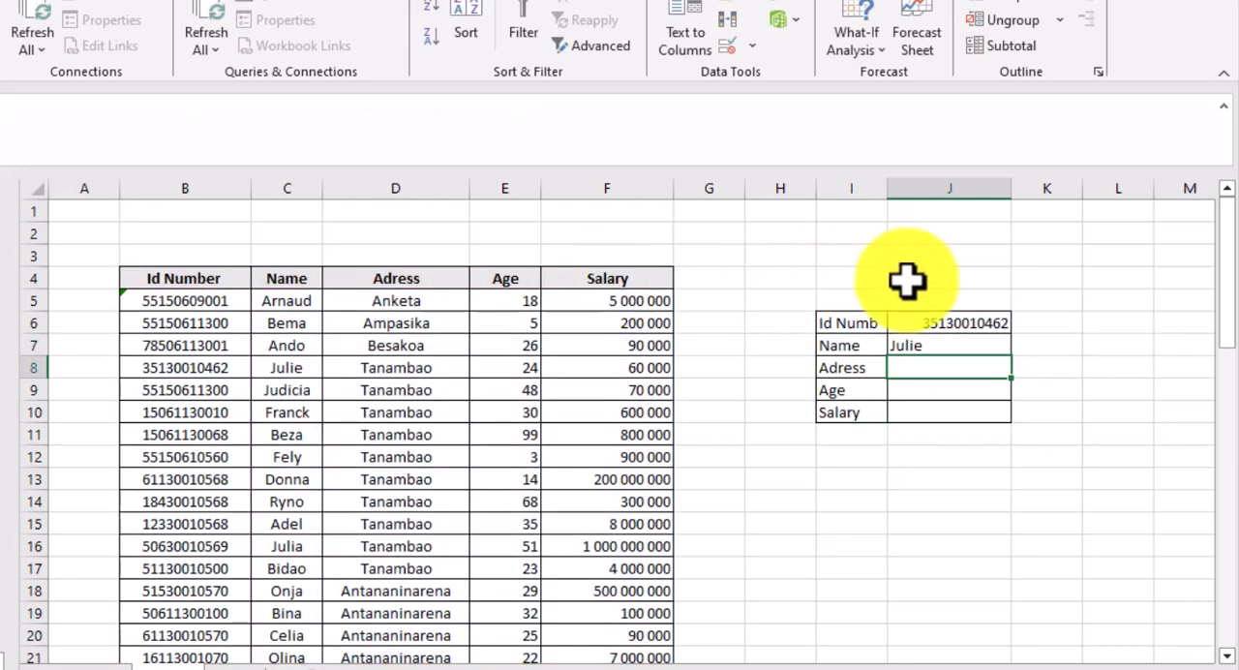
- Fill the J7 formula down through J10 and centre the contents of J7:J10
left_click(995, 347)
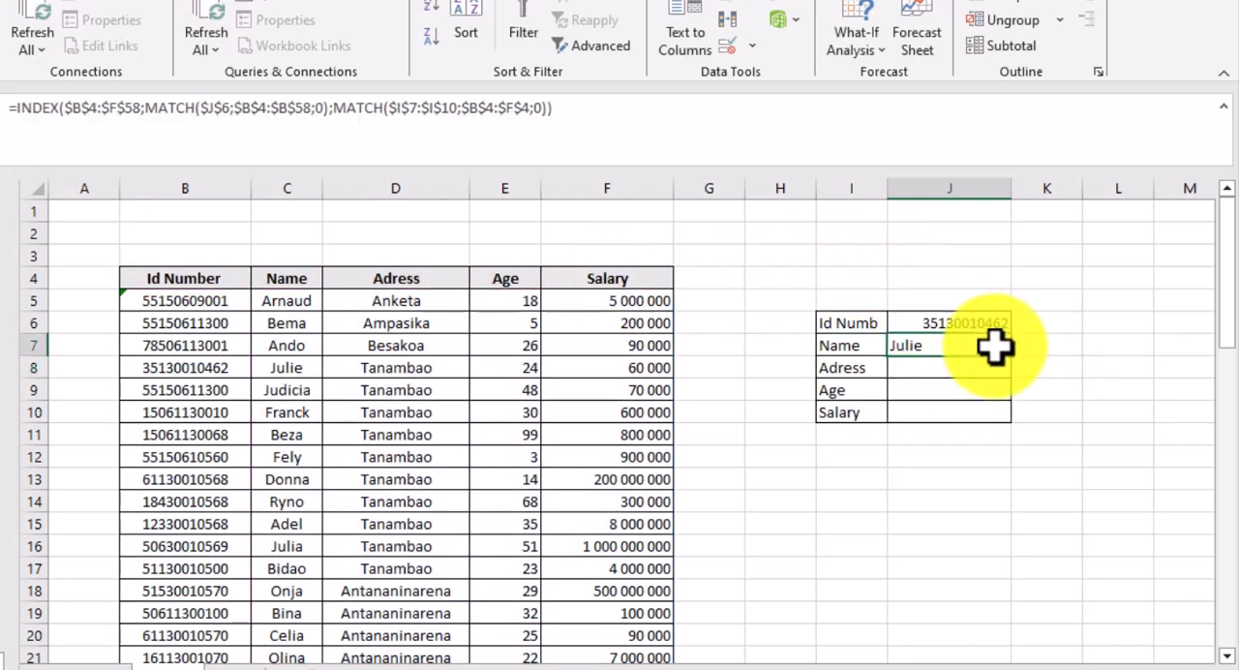
left_click_drag(1012, 357, 1014, 420)
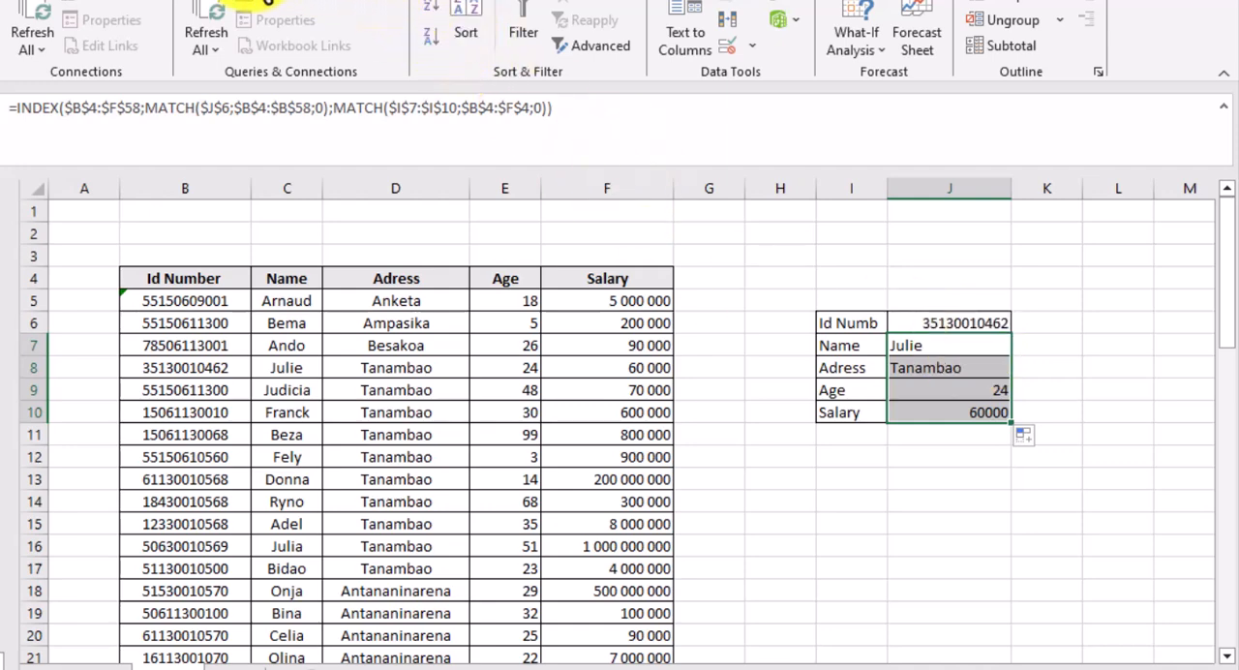
left_click(143, 2)
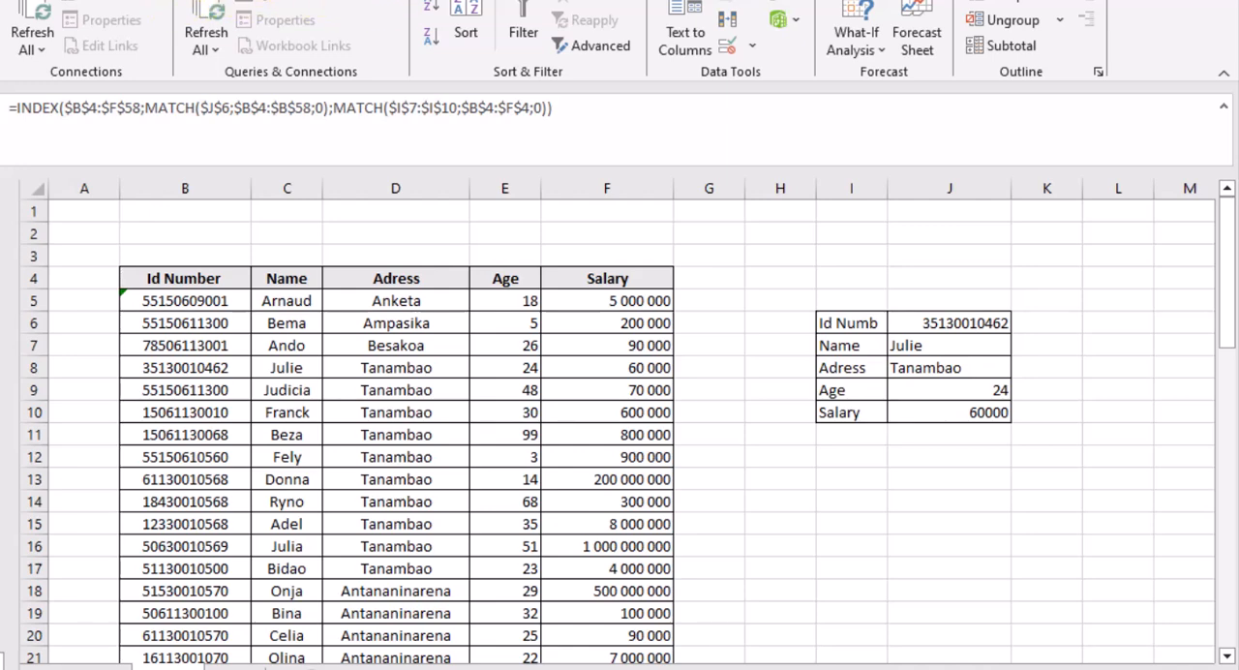
left_click(19, 0)
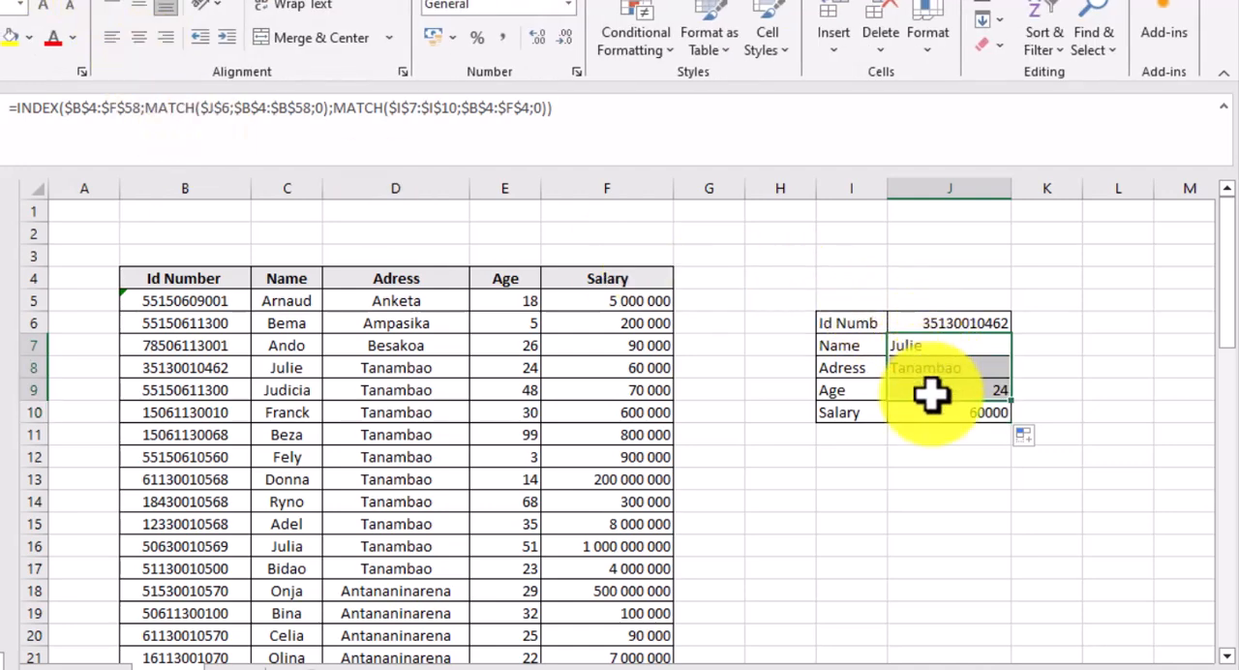
left_click(141, 39)
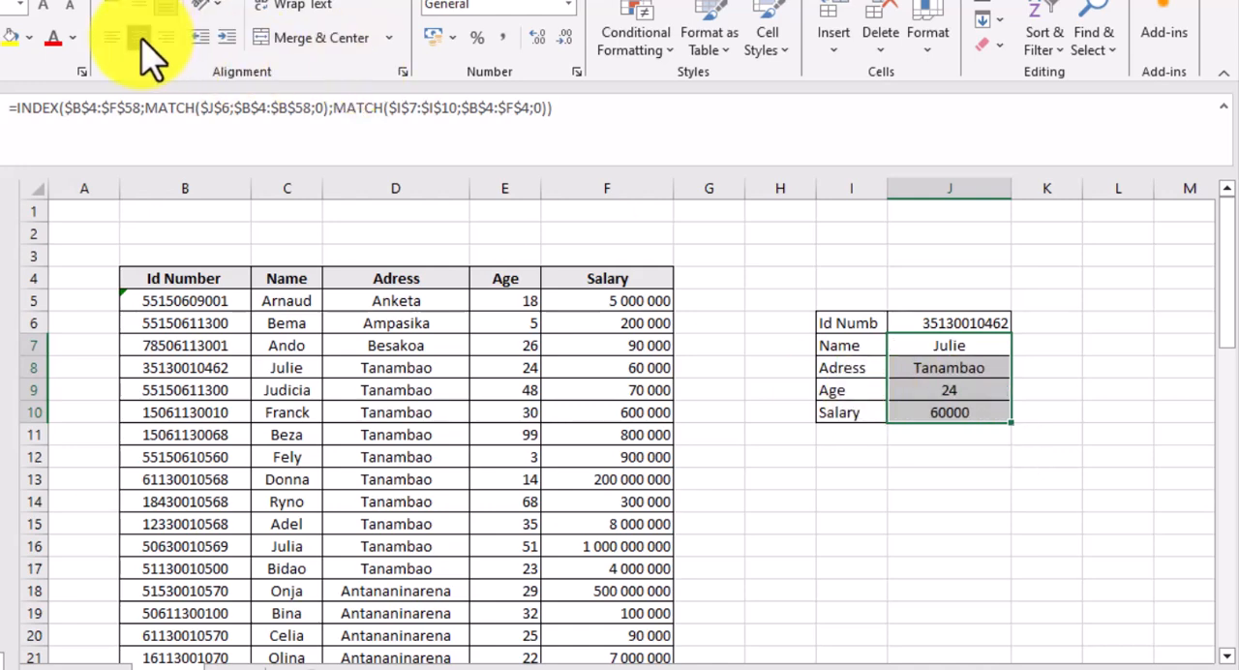
- Test the lookup form by choosing ID numbers from J6's drop-down list, ending with the one from cell B6
left_click(968, 322)
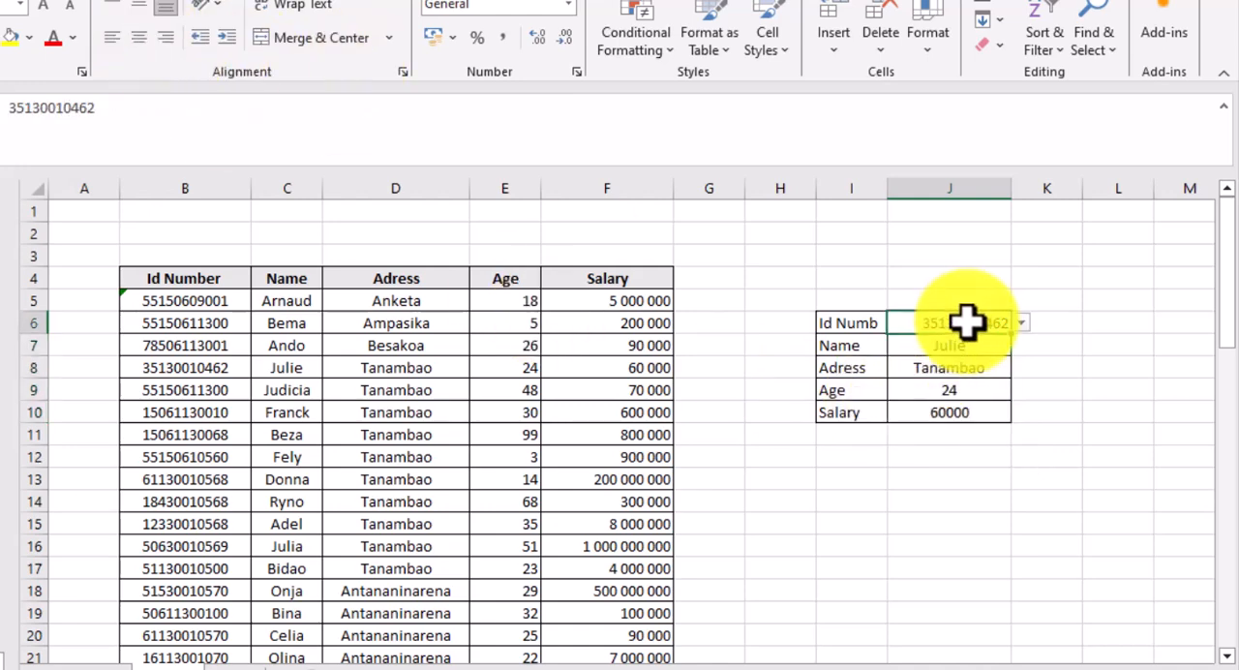
left_click(1020, 324)
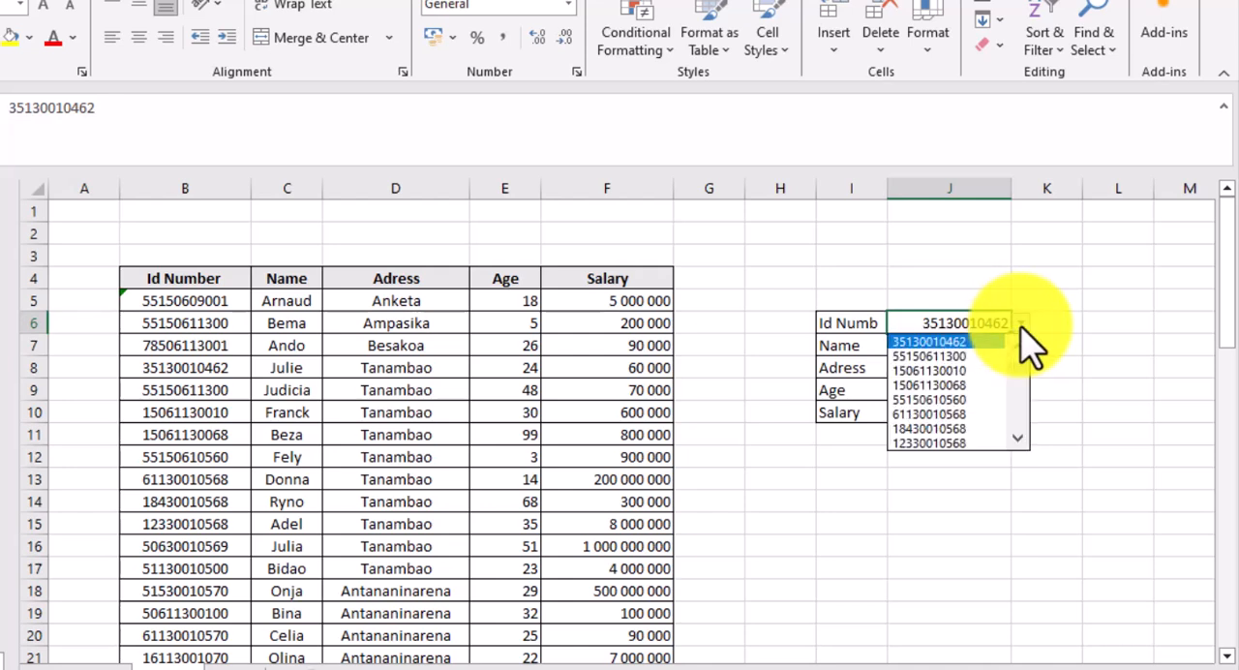
left_click(963, 358)
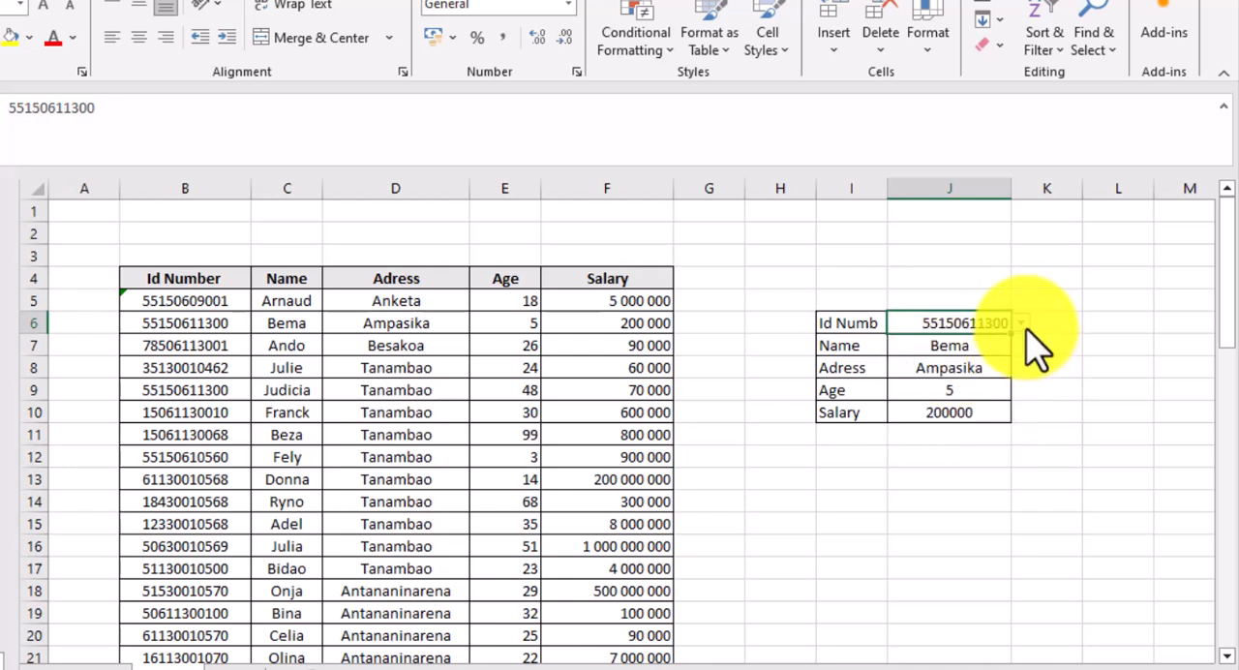
left_click(1022, 325)
left_click(944, 387)
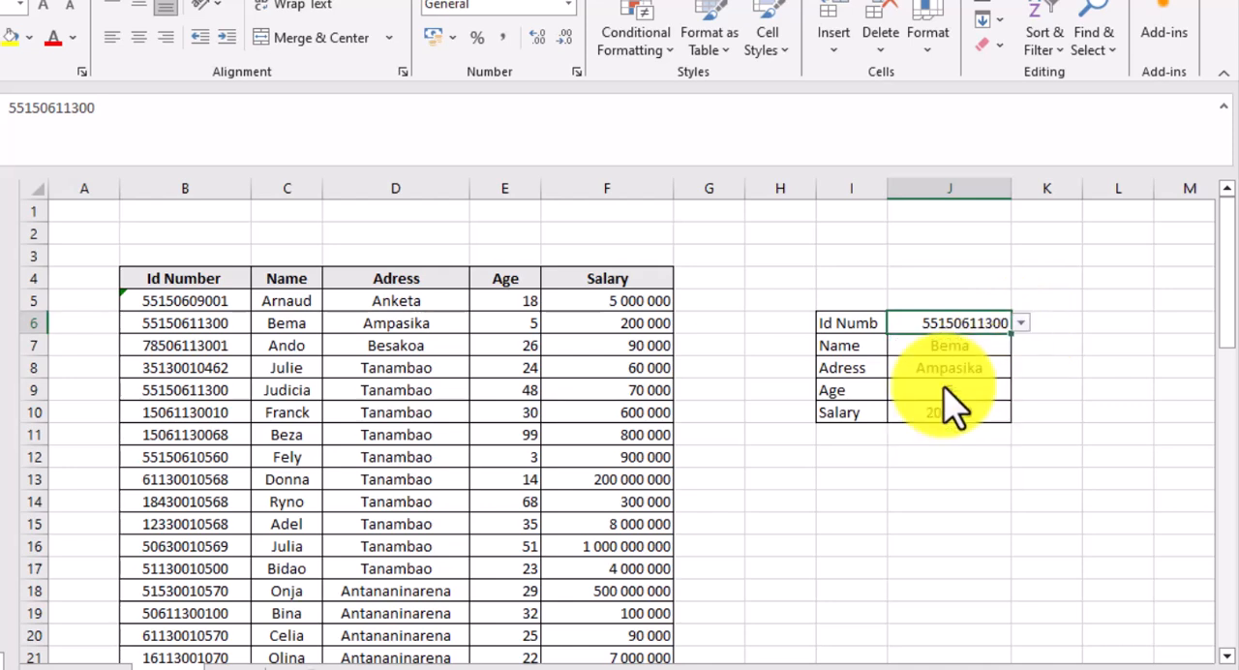
left_click(1060, 387)
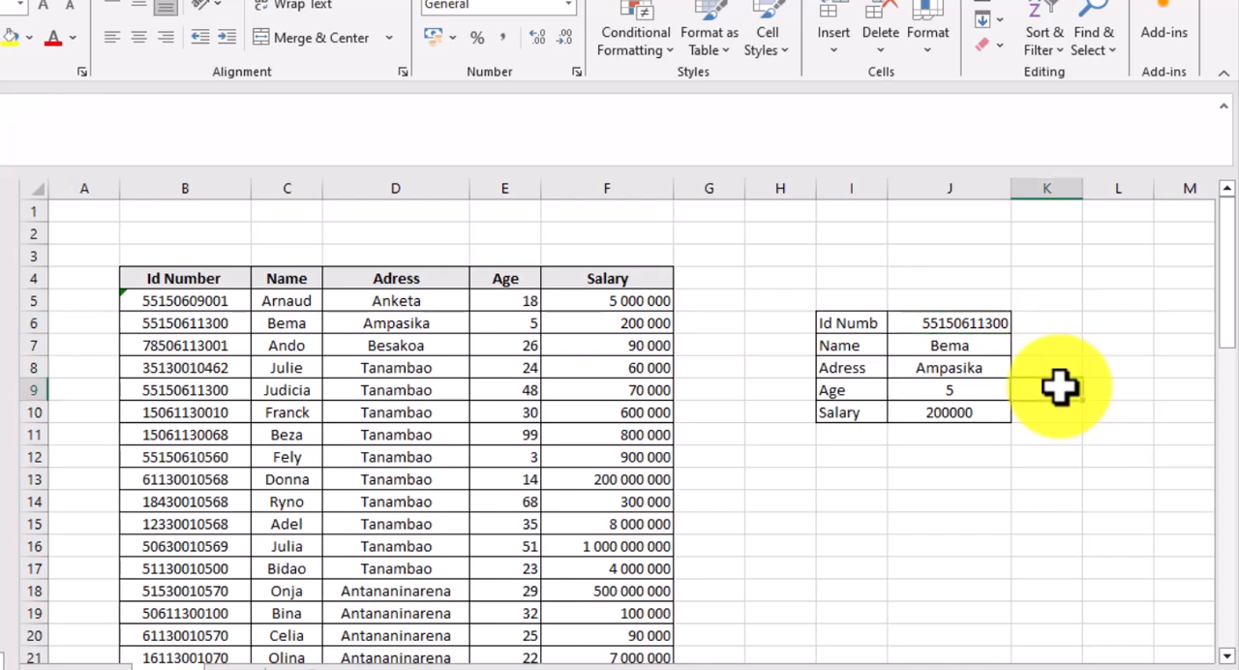
left_click(968, 325)
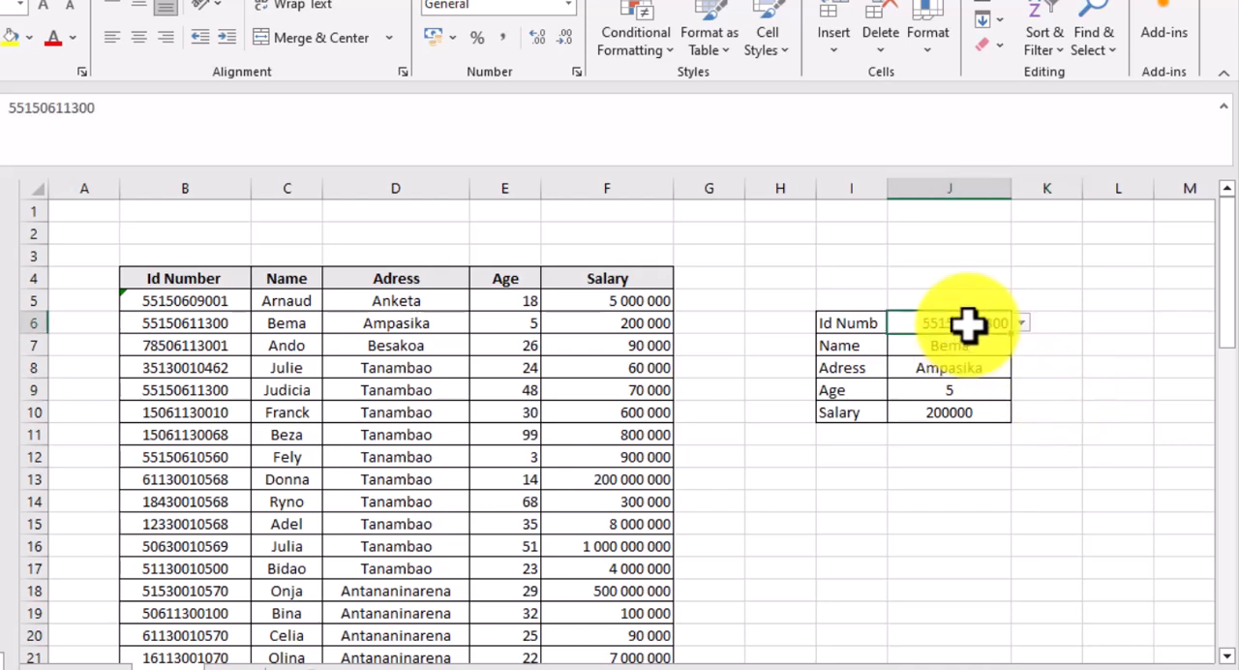